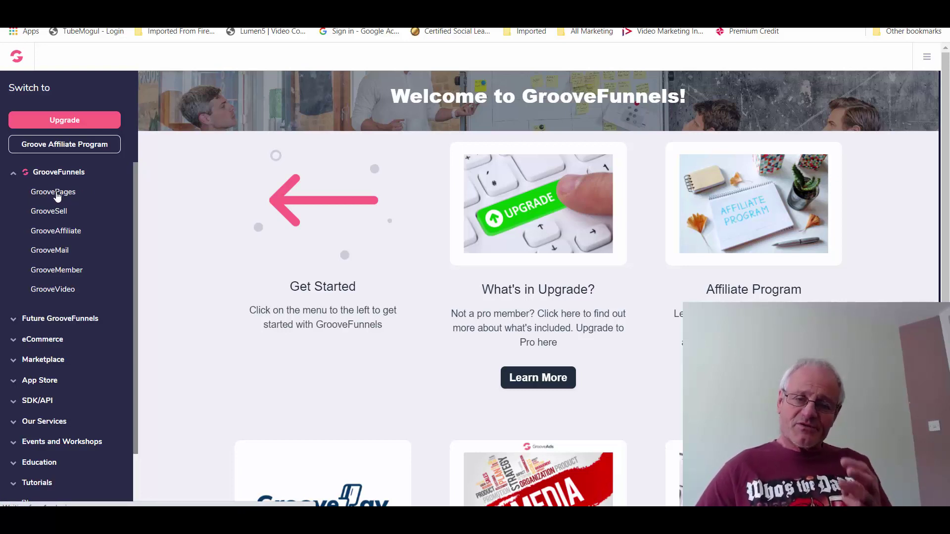
Open the GroovePages site list and bring up the options for creating a new site
left_click(57, 193)
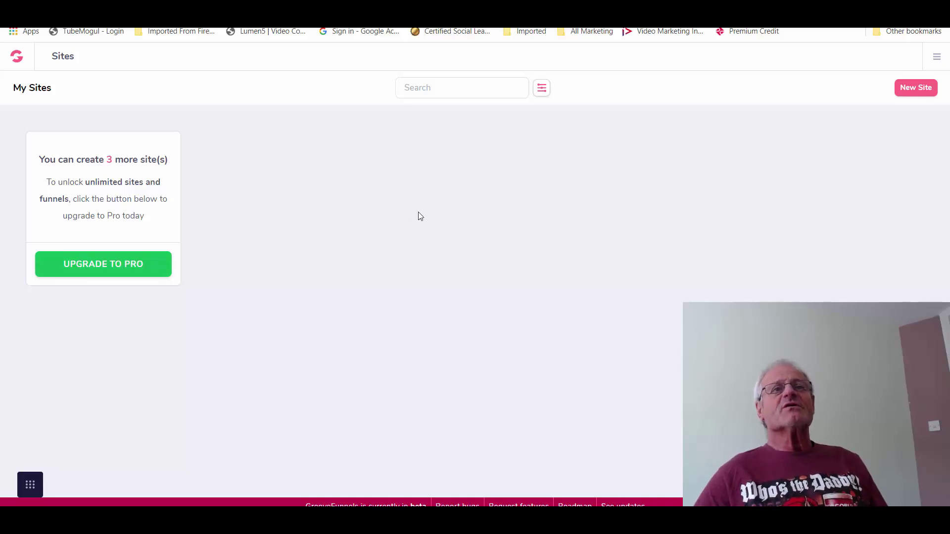
left_click(916, 91)
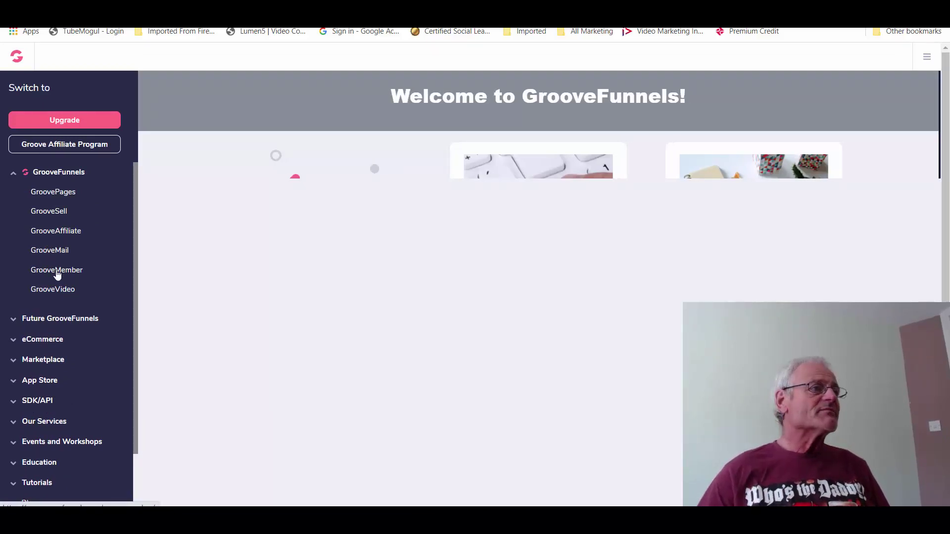
View the GrooveMember page and return to the GrooveFunnels dashboard
left_click(57, 270)
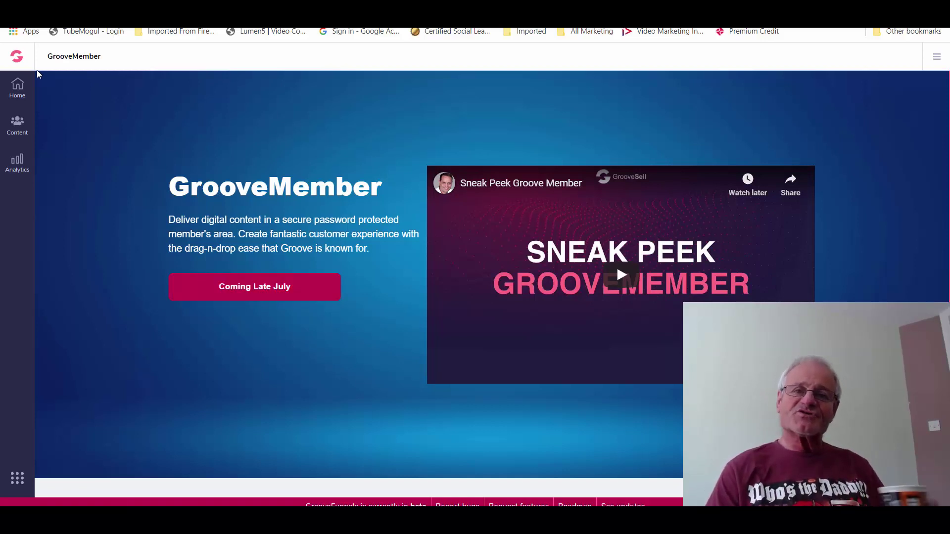
left_click(18, 58)
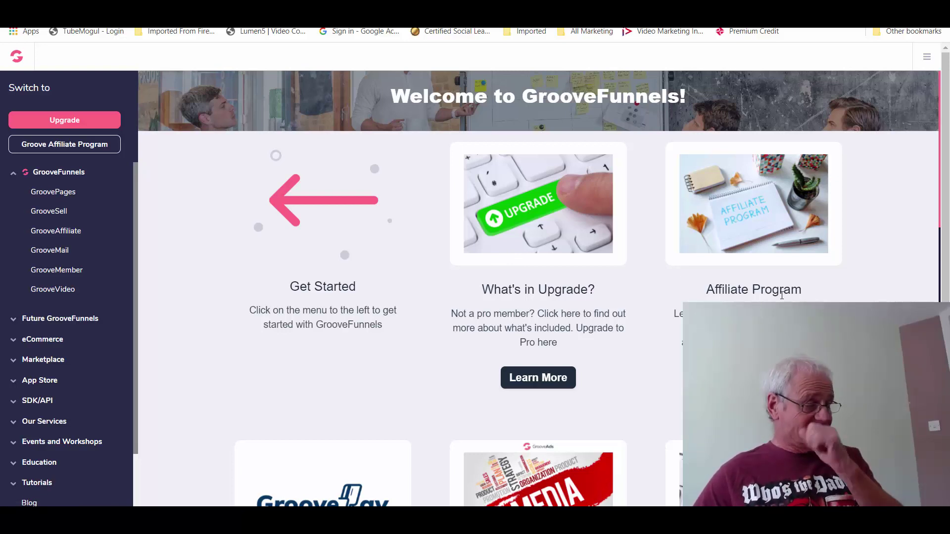
Look through the dashboard's resource cards, from the upgrade and affiliate program down to the Facebook Group, Super FAQ and support
scroll(782, 296, "down", 3)
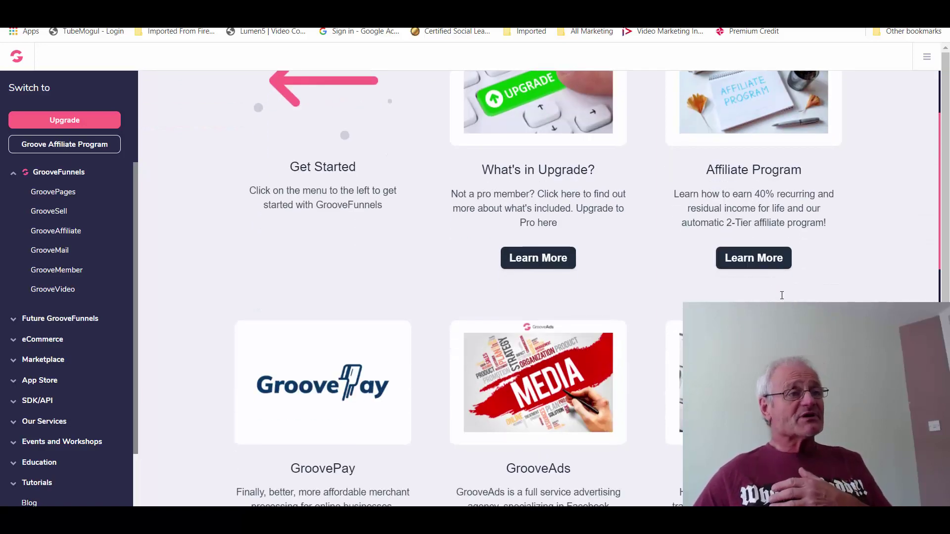
scroll(780, 295, "down", 2)
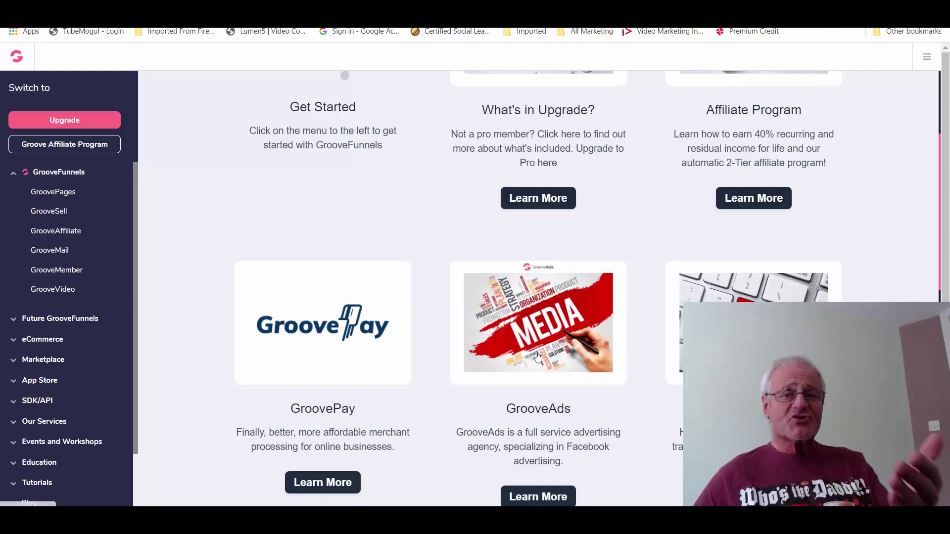
scroll(537, 356, "down", 2)
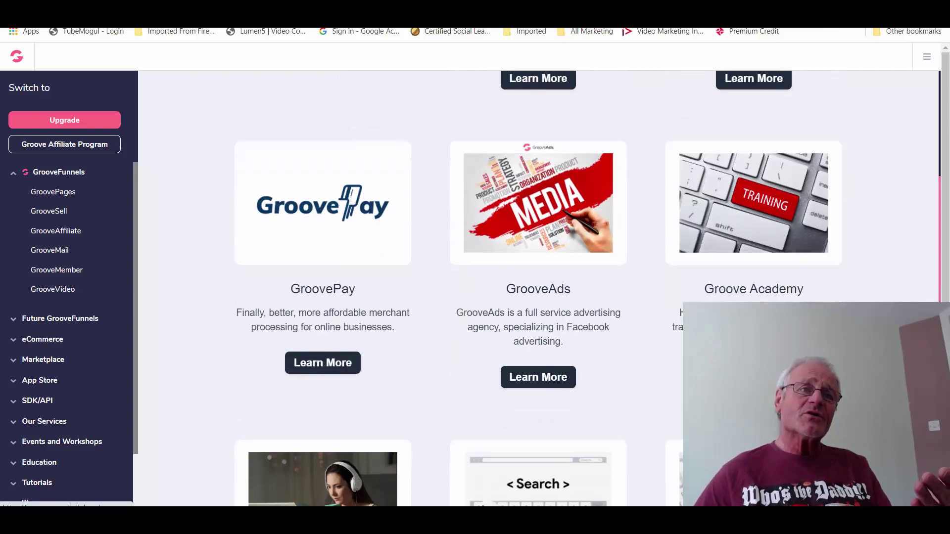
scroll(538, 357, "down", 1)
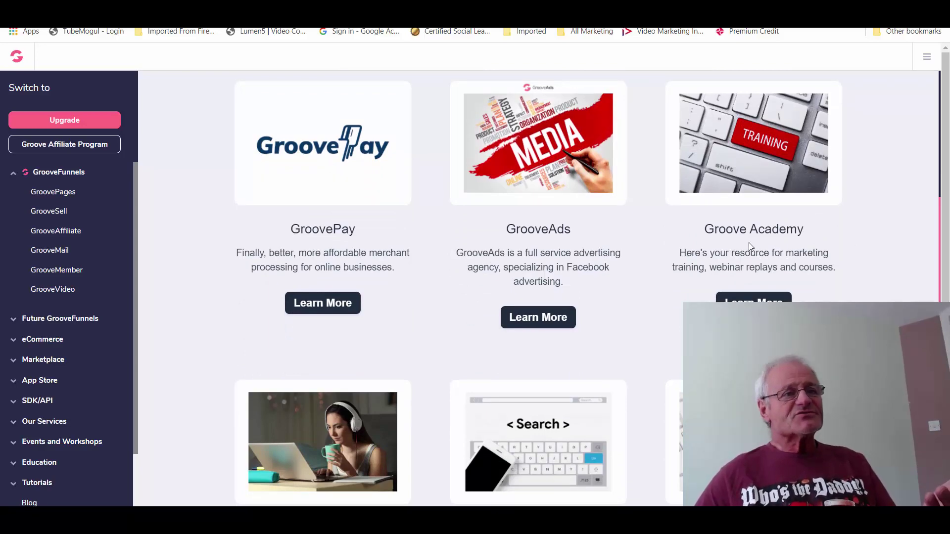
scroll(738, 259, "down", 2)
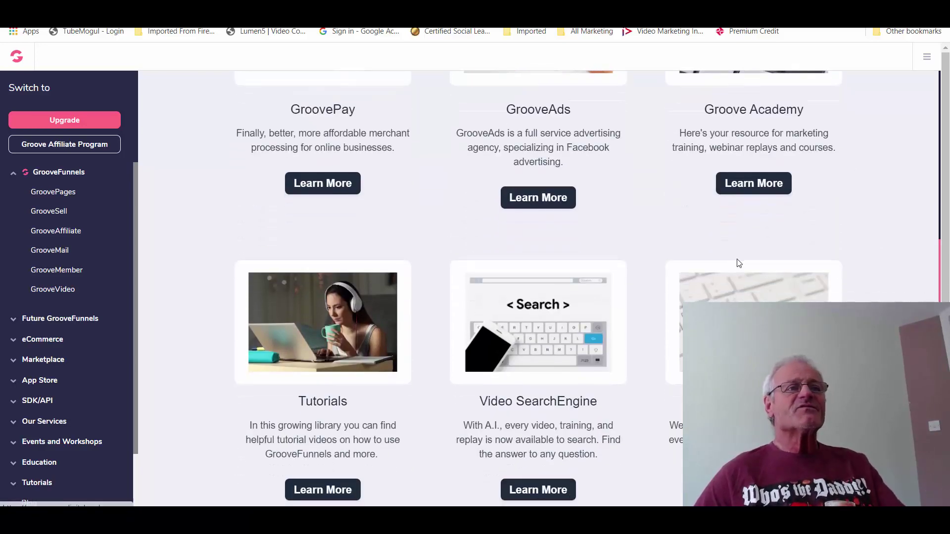
scroll(737, 262, "down", 1)
scroll(648, 300, "down", 1)
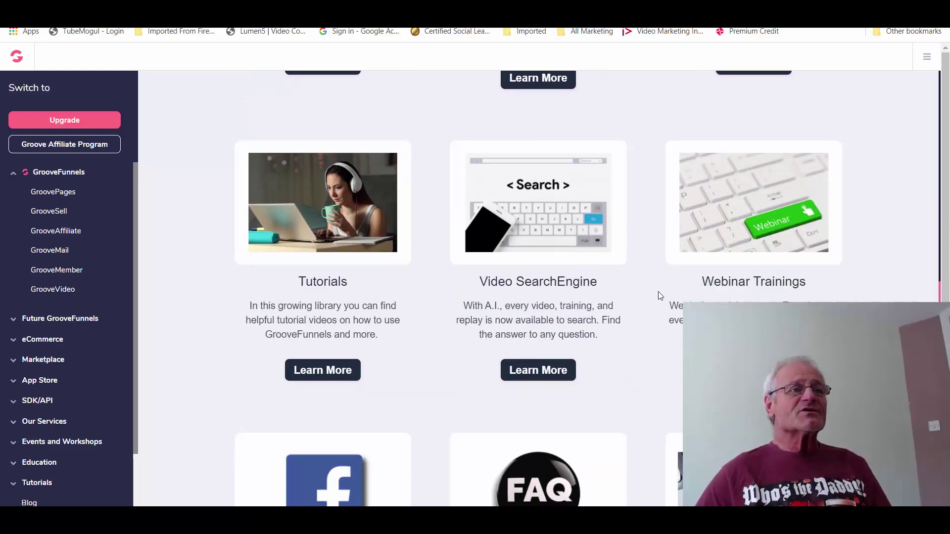
scroll(658, 292, "down", 4)
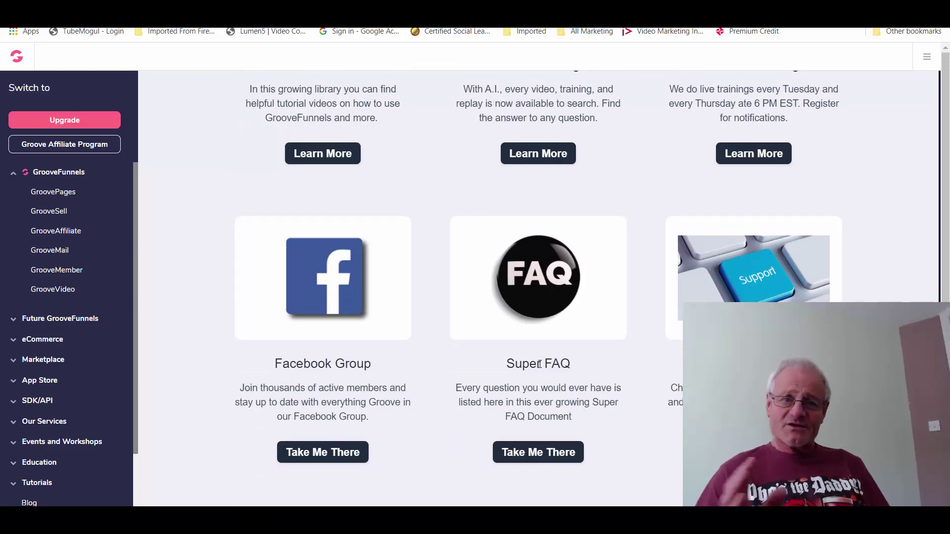
Open the Super FAQ, review its list of questions, and return to the GrooveFunnels dashboard
left_click(541, 453)
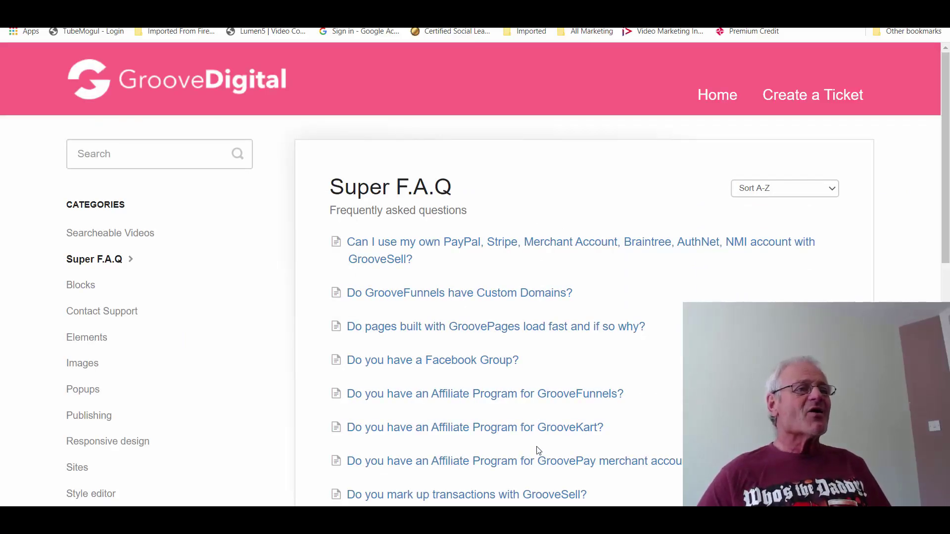
scroll(539, 455, "down", 7)
scroll(538, 447, "down", 4)
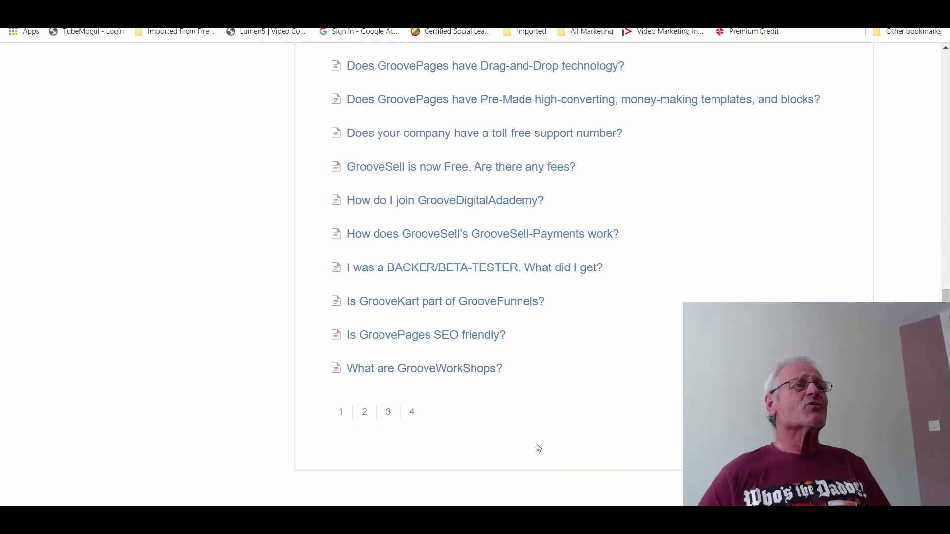
scroll(538, 447, "up", 4)
scroll(537, 449, "up", 1)
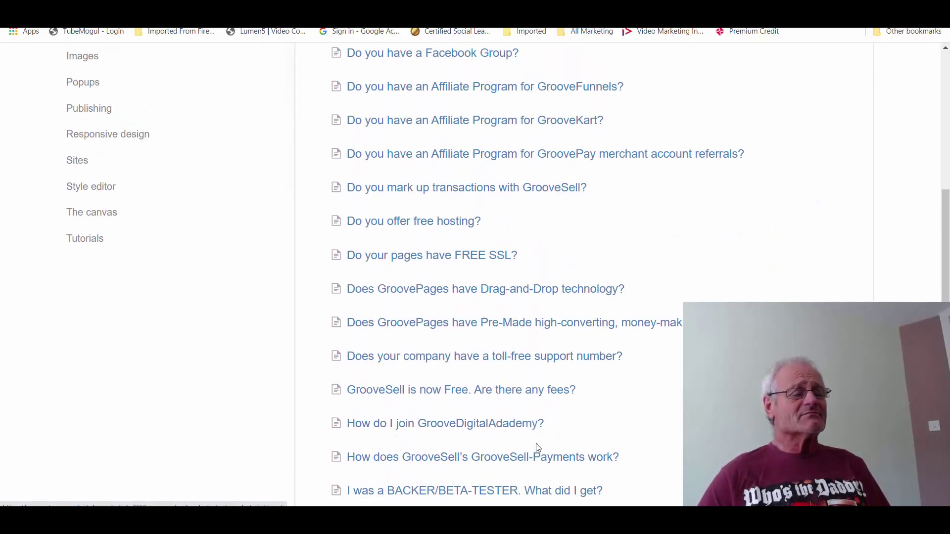
scroll(537, 448, "down", 3)
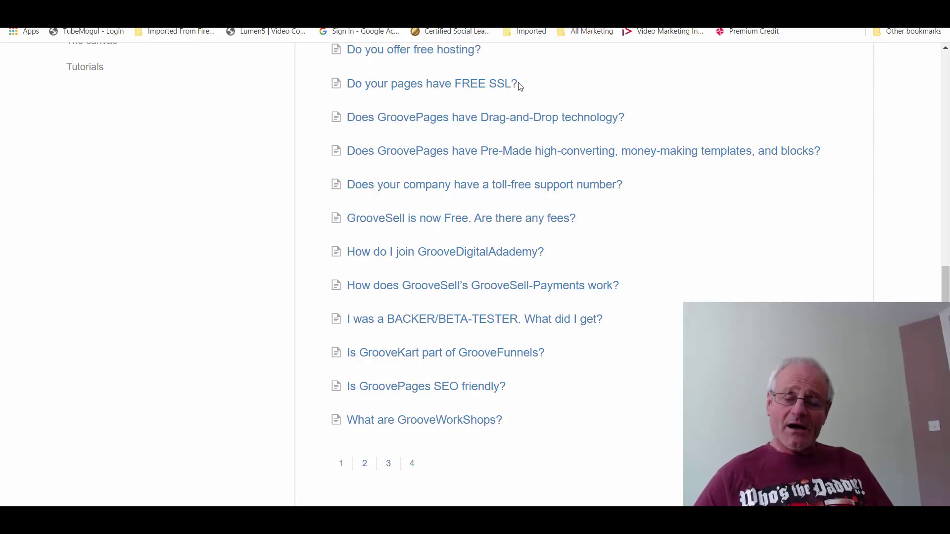
scroll(519, 86, "up", 1)
scroll(519, 87, "up", 7)
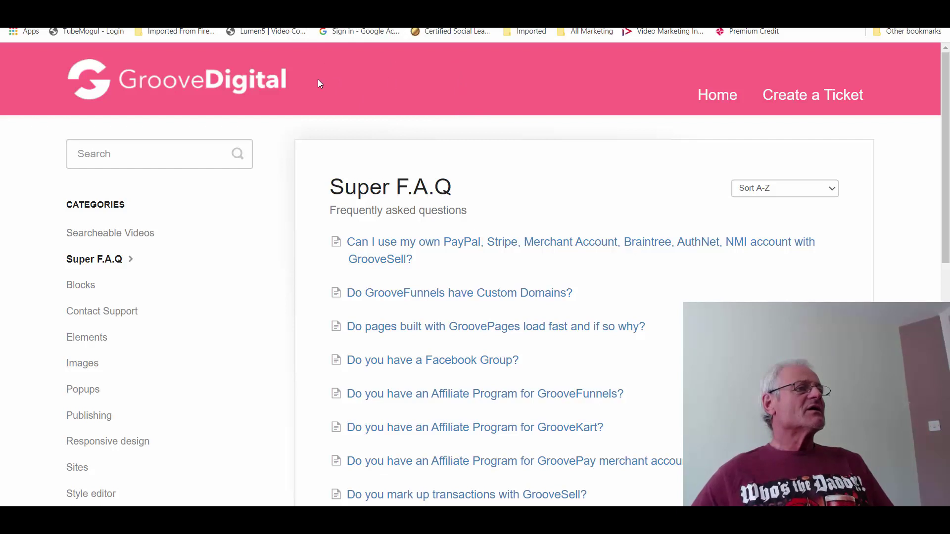
left_click(361, 4)
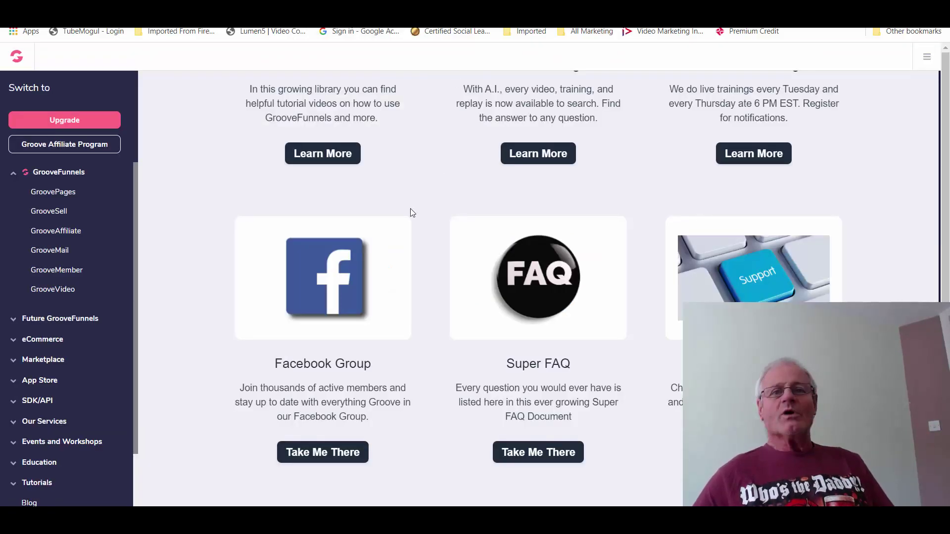
scroll(198, 313, "up", 1)
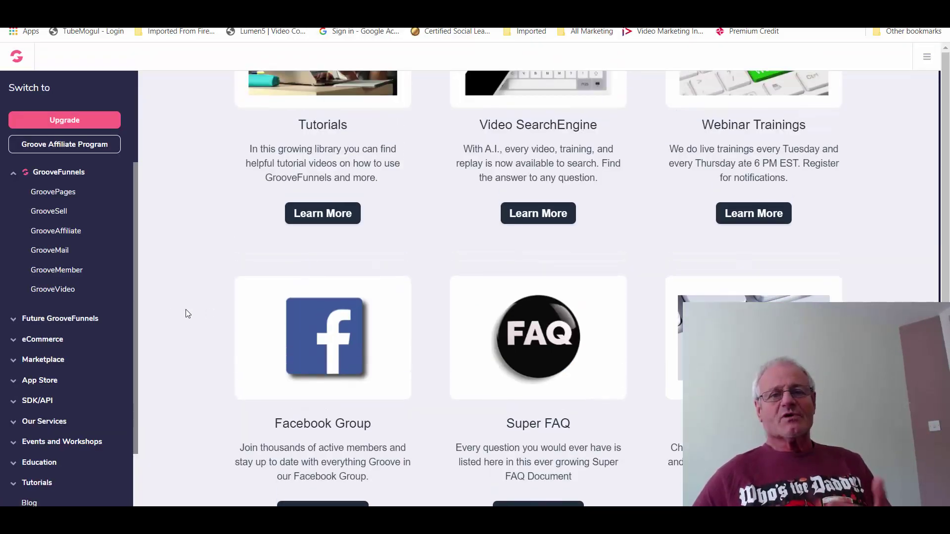
Start a new site in GroovePages and expand the available page templates
left_click(50, 196)
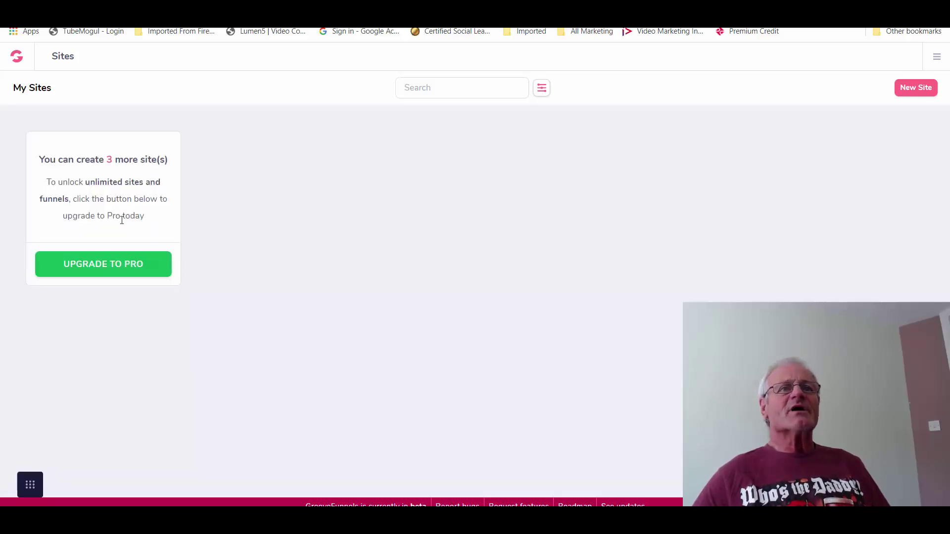
left_click(917, 89)
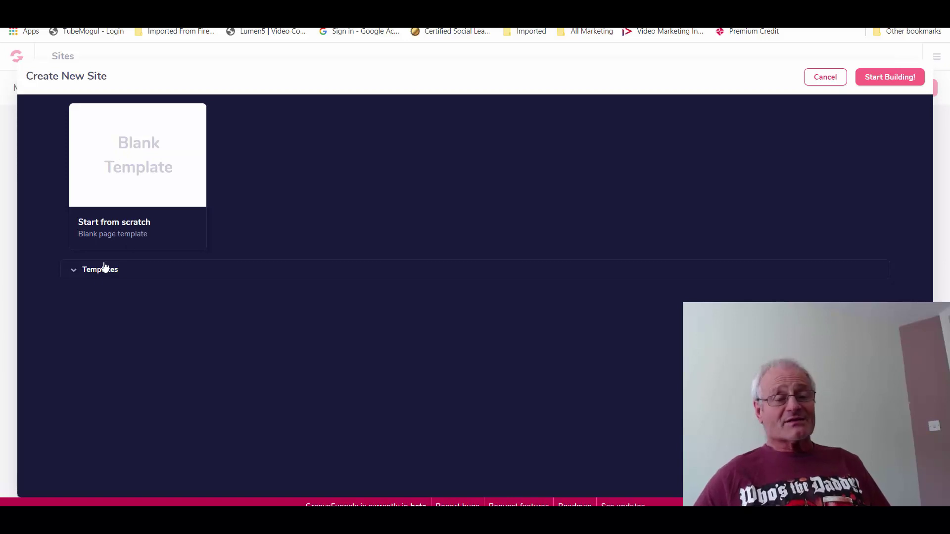
left_click(92, 275)
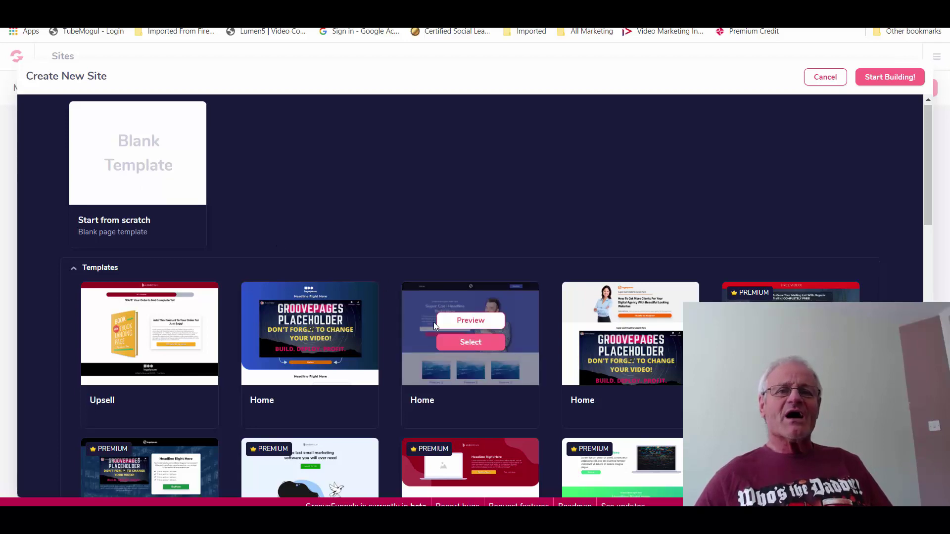
Examine the whole collection of site templates, comparing the free designs with the premium ones
scroll(433, 322, "down", 3)
scroll(435, 322, "down", 6)
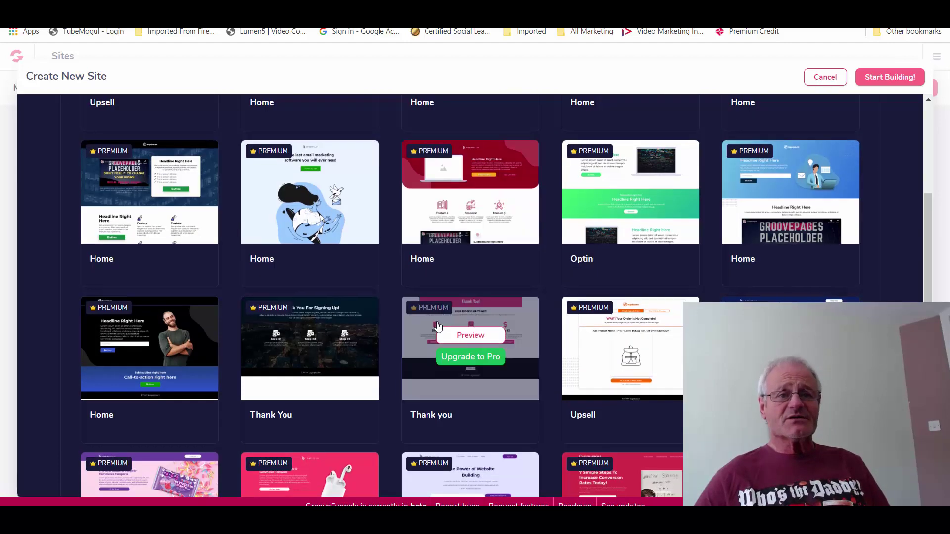
scroll(439, 326, "down", 1)
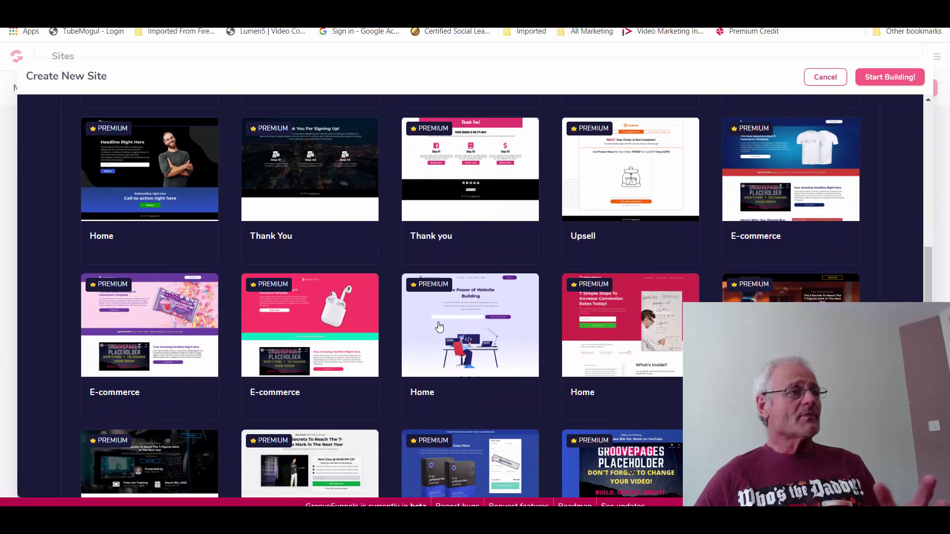
scroll(437, 321, "down", 10)
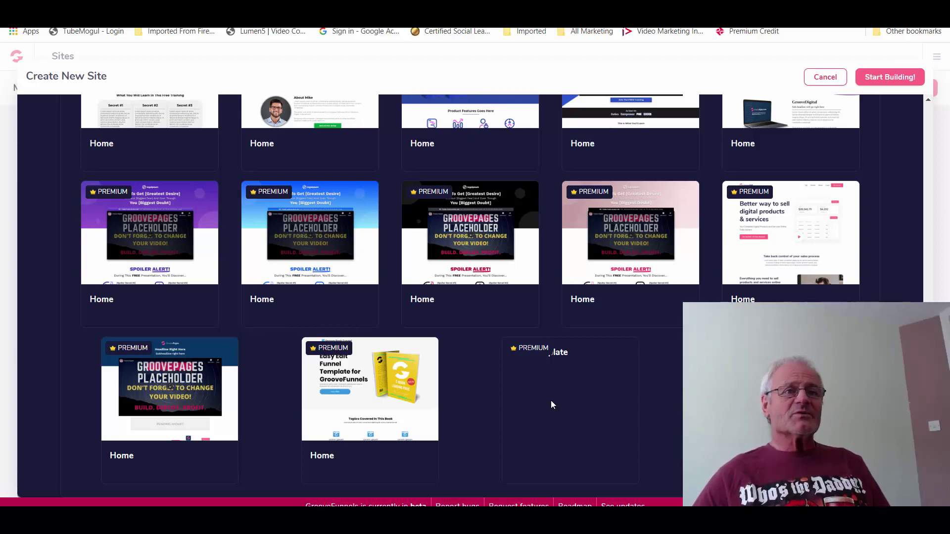
scroll(552, 404, "up", 3)
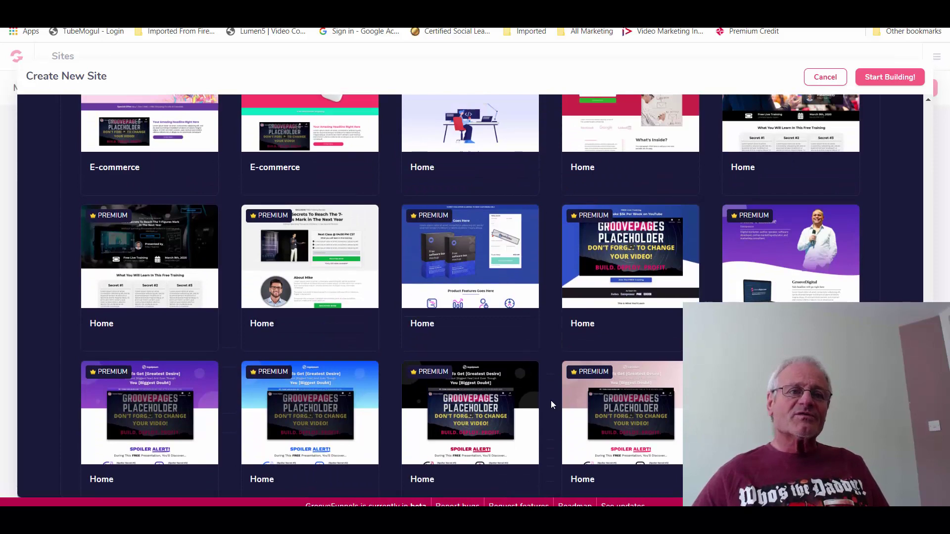
scroll(551, 405, "up", 4)
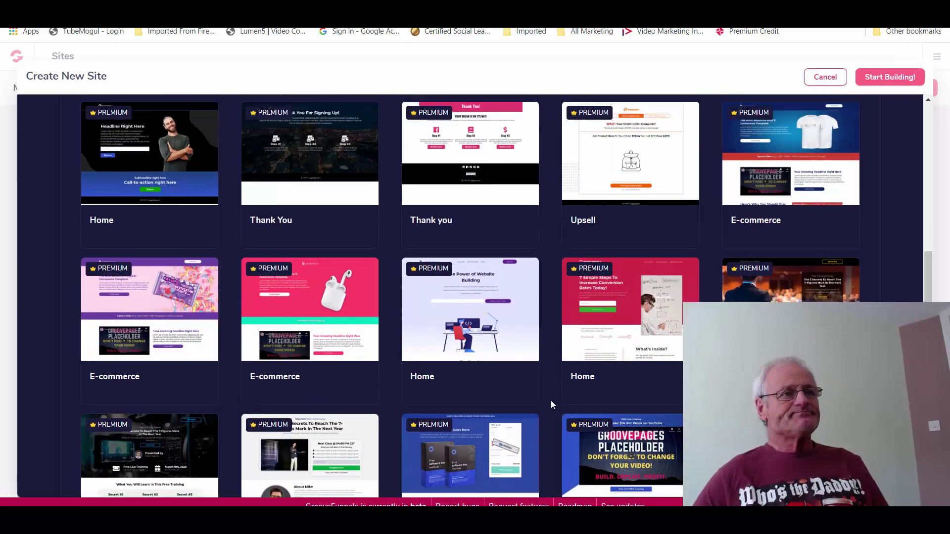
scroll(551, 402, "up", 3)
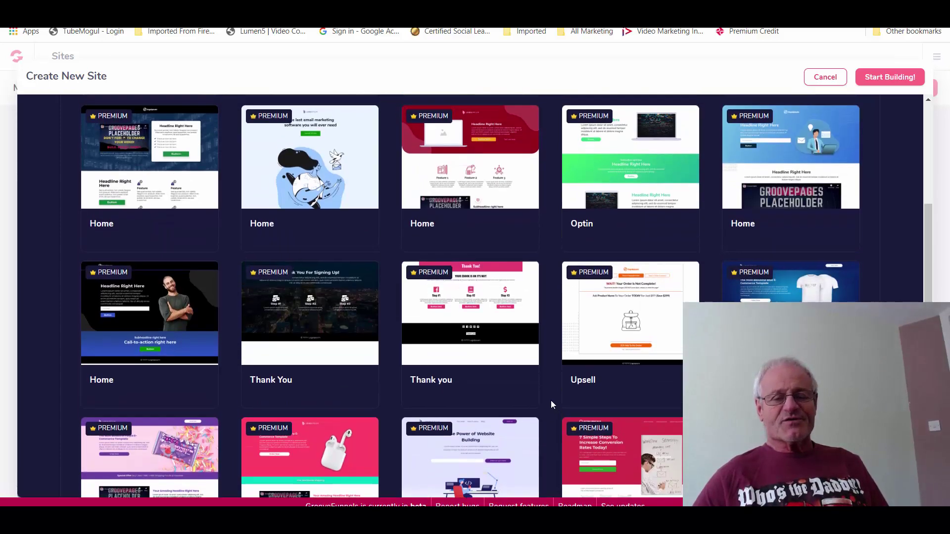
scroll(551, 405, "up", 7)
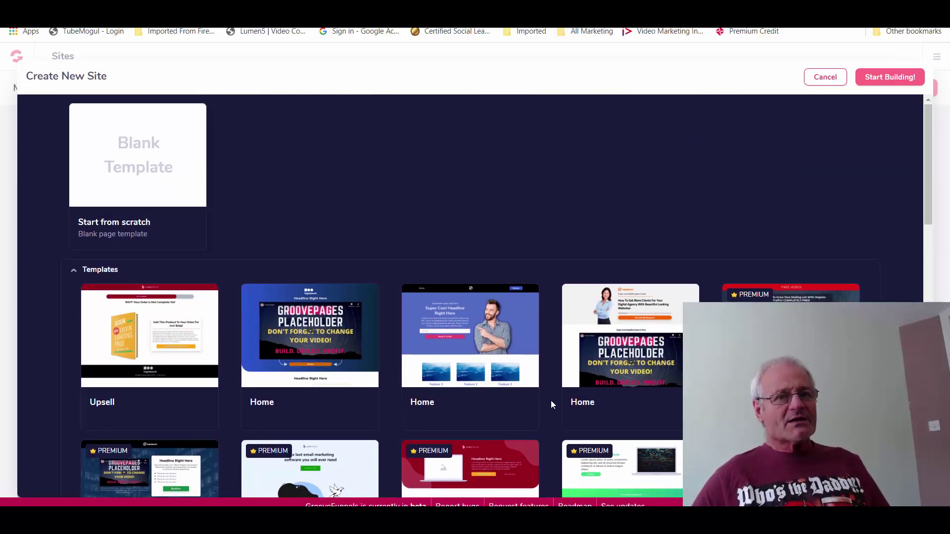
mouse_move(630, 343)
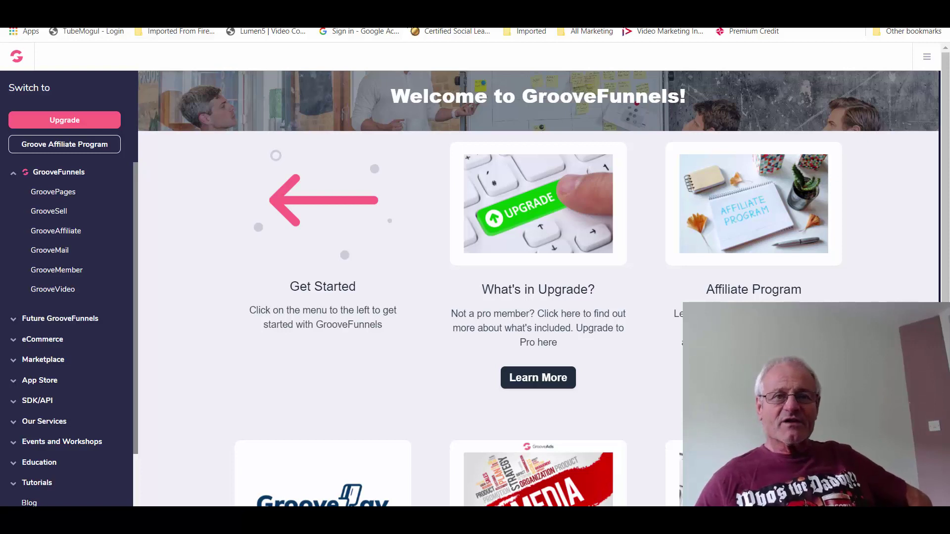
Open the GrooveFunnels upgrade page and examine its Platinum Lifetime Access offer and the plans compared in the video
left_click(452, 31)
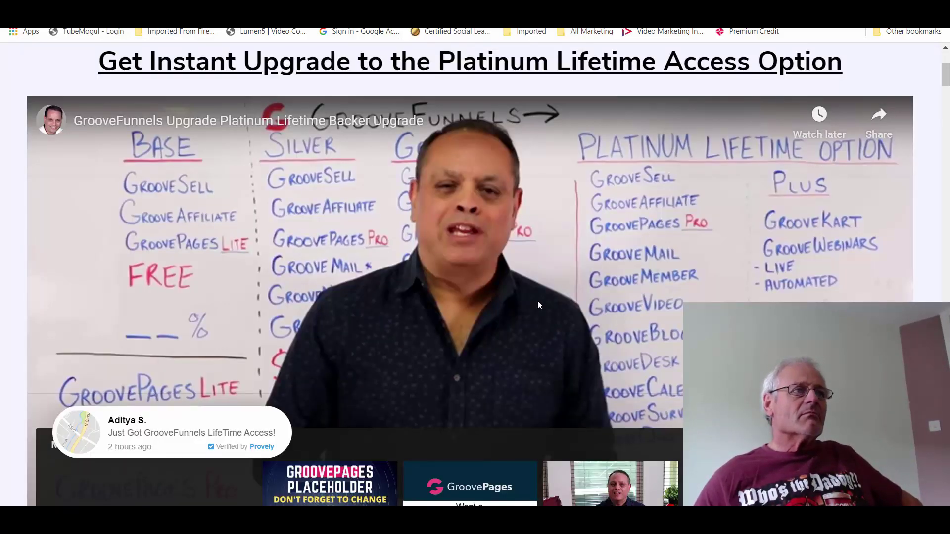
scroll(539, 304, "up", 3)
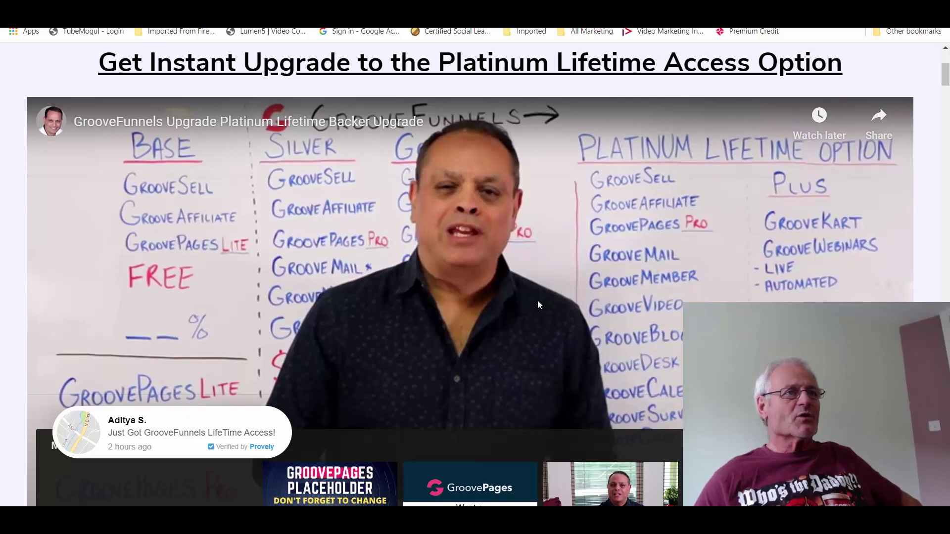
scroll(537, 301, "down", 1)
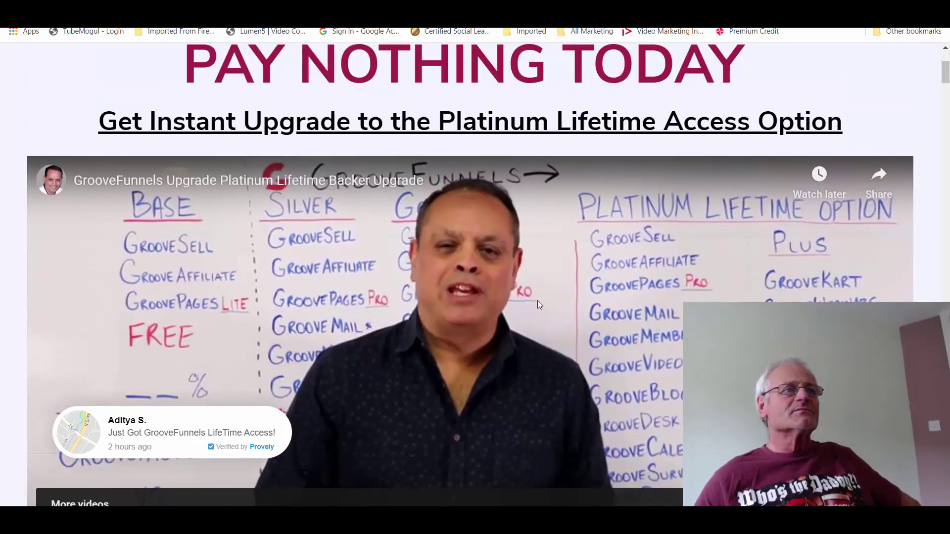
scroll(537, 300, "up", 2)
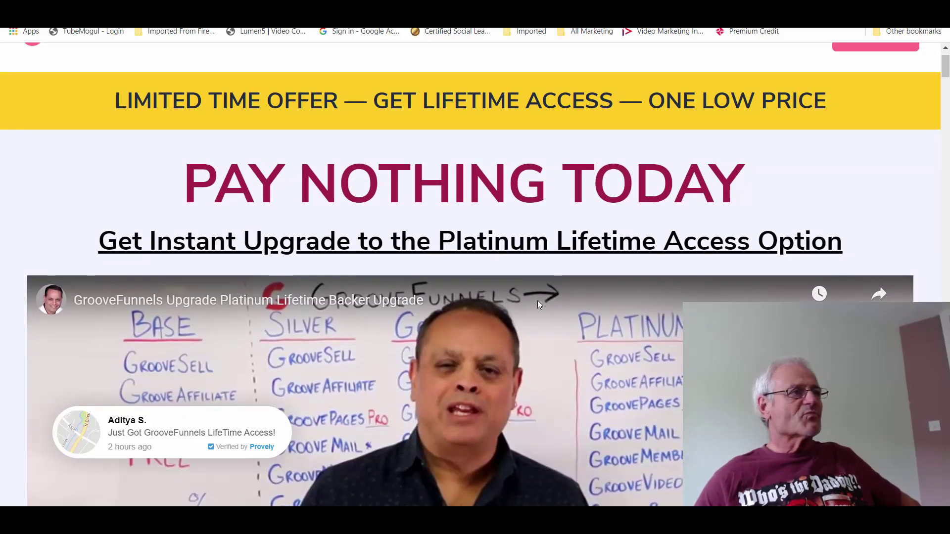
scroll(537, 301, "up", 1)
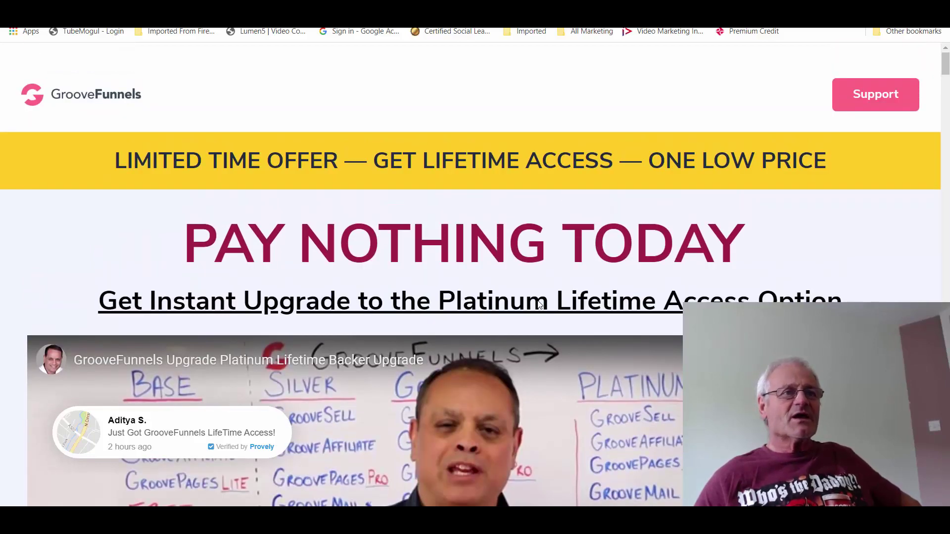
scroll(539, 303, "down", 1)
scroll(539, 303, "down", 2)
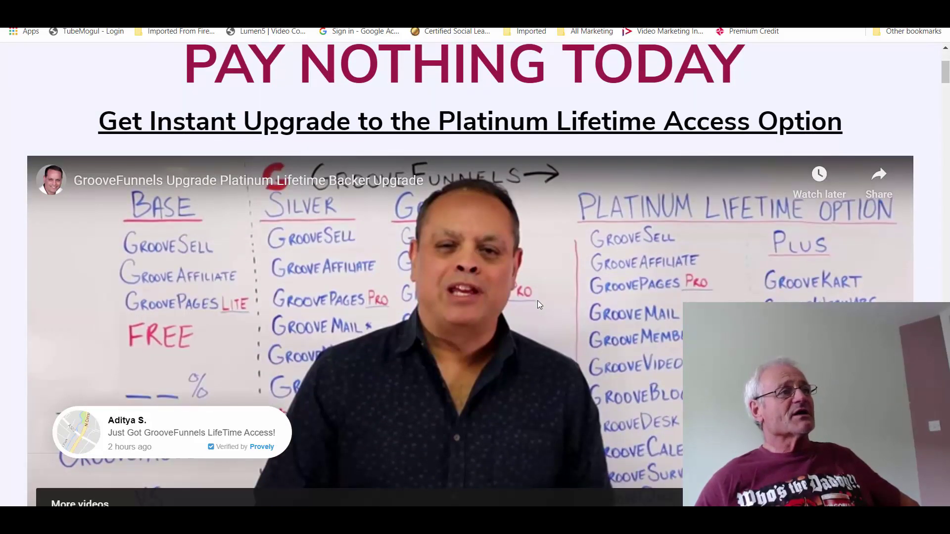
scroll(539, 303, "down", 2)
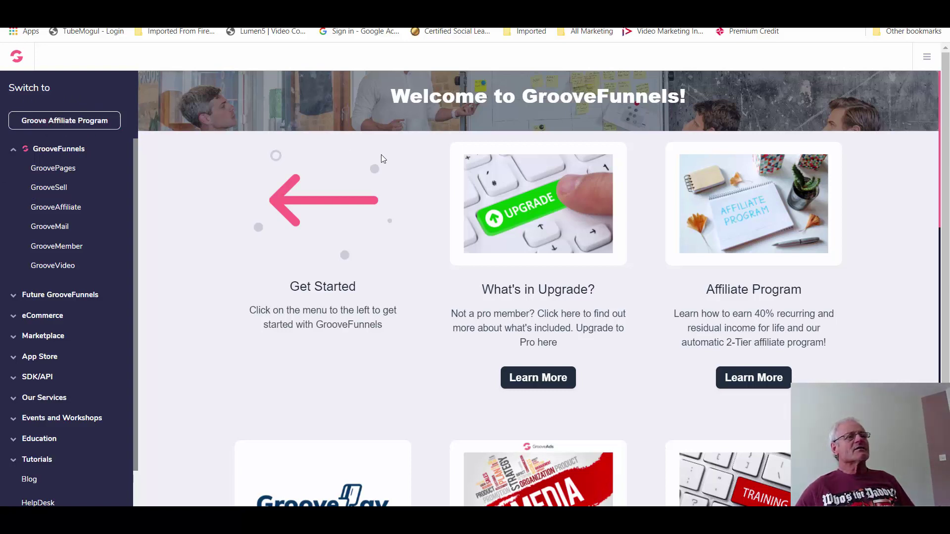
Open the "What's in Upgrade?" details from the dashboard, play the Platinum lifetime video, and return to the dashboard
left_click(539, 379)
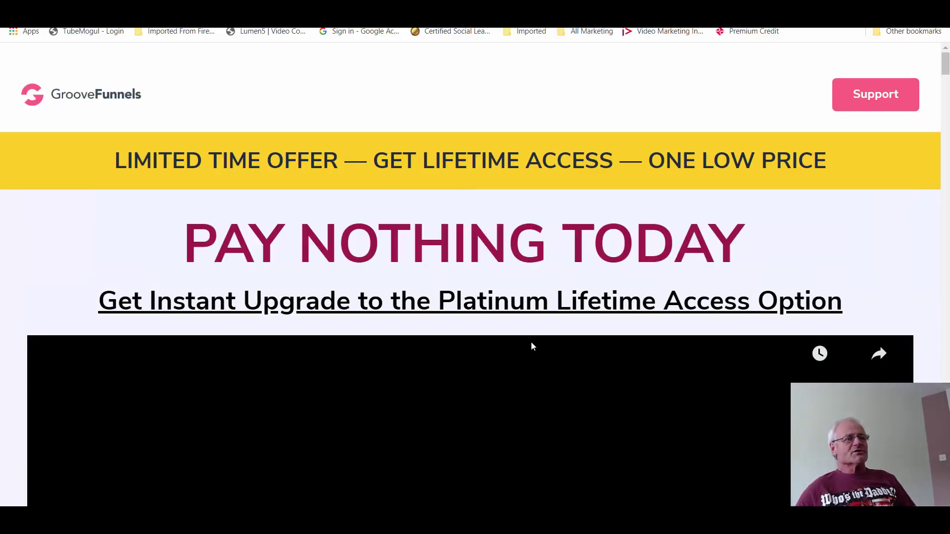
scroll(532, 345, "down", 3)
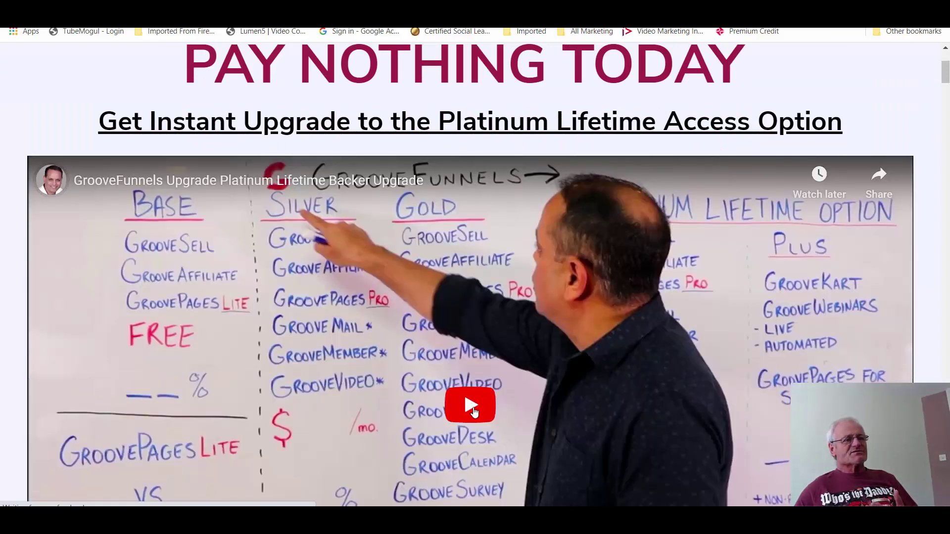
left_click(473, 411)
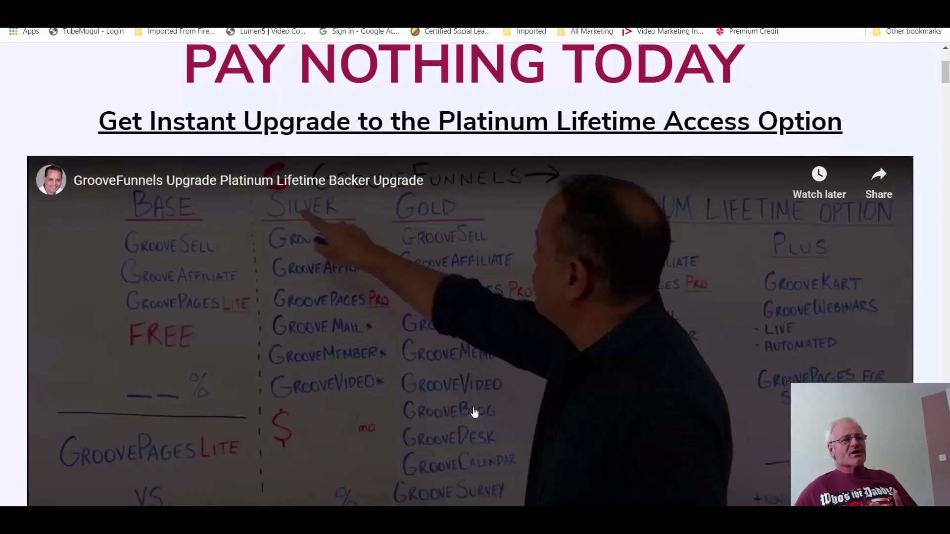
scroll(473, 409, "down", 2)
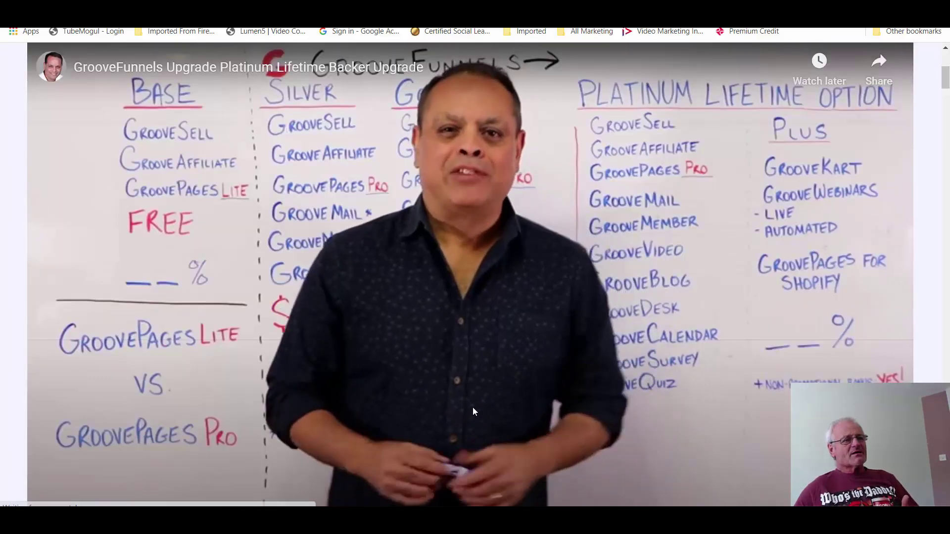
scroll(484, 349, "up", 3)
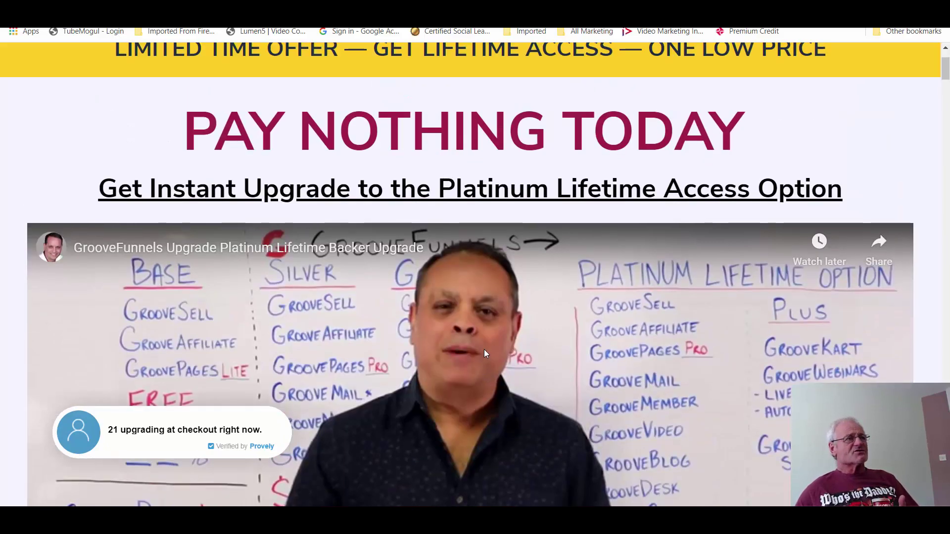
scroll(484, 349, "up", 2)
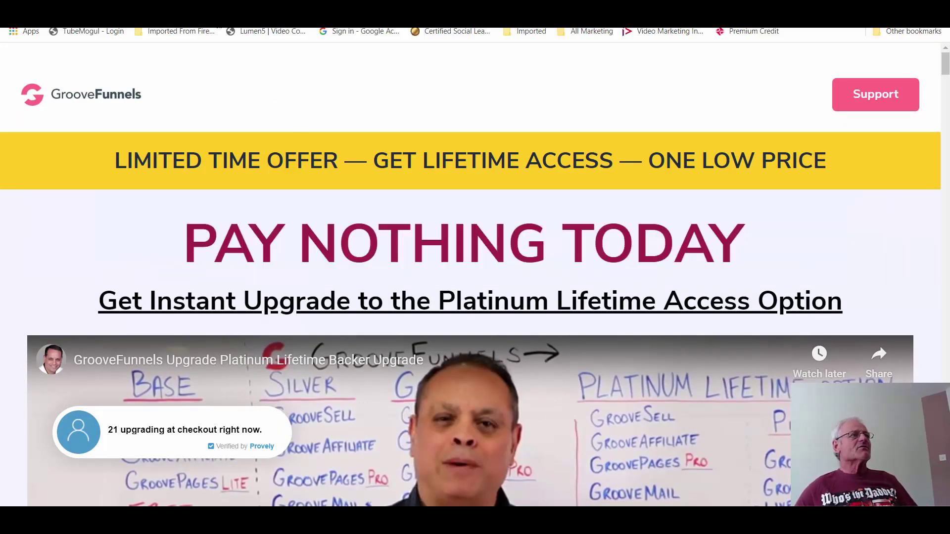
key("ctrl+Tab")
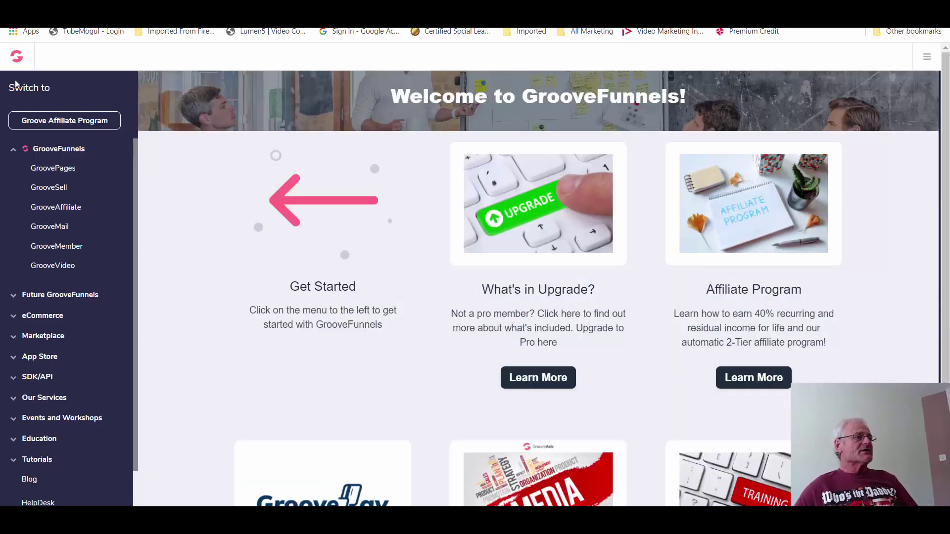
Open GroovePages, start creating a new site, and expand its template collection
left_click(50, 171)
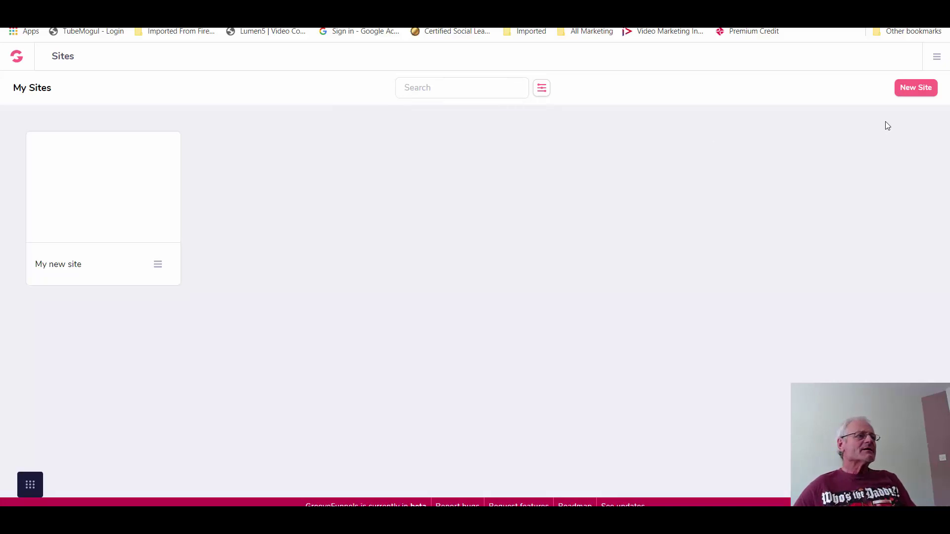
left_click(915, 89)
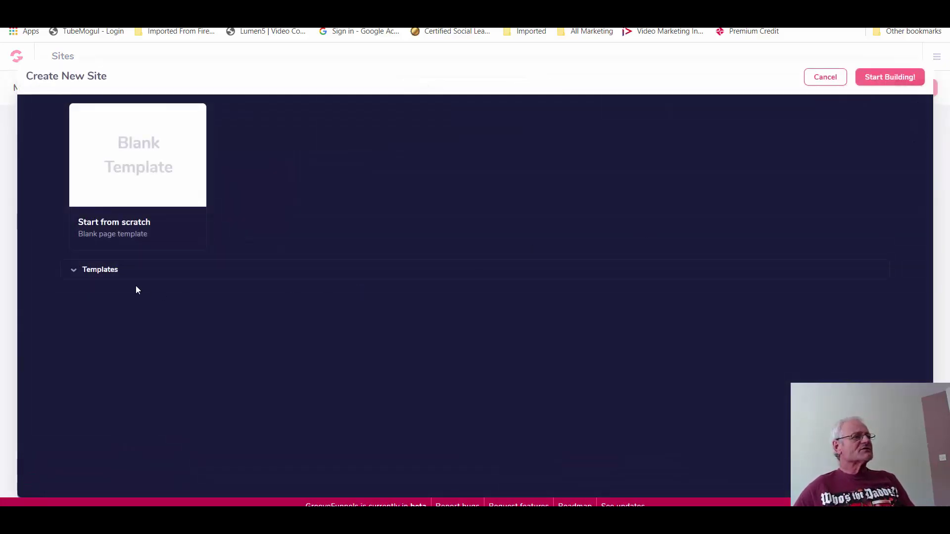
left_click(105, 271)
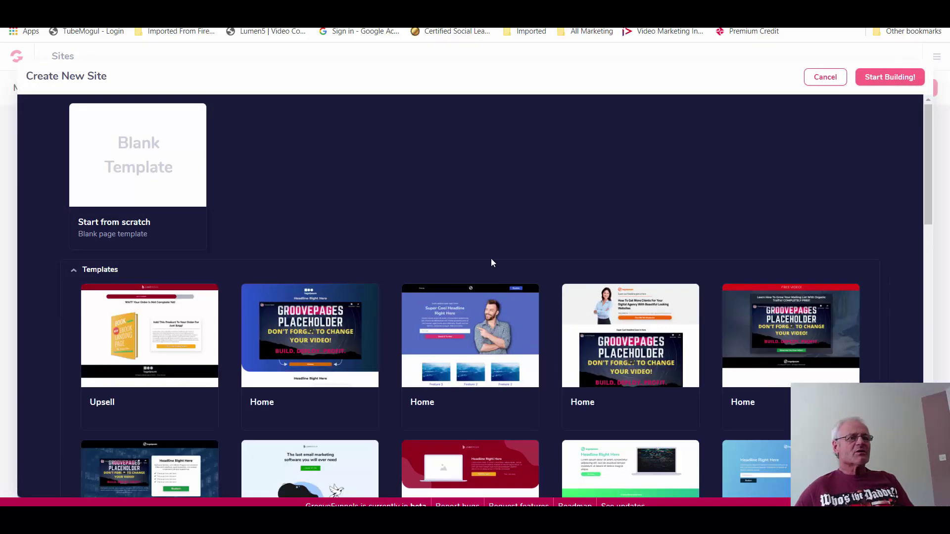
Look through the full list of site templates, cancel the new site, and return to the GrooveFunnels dashboard
scroll(488, 266, "down", 15)
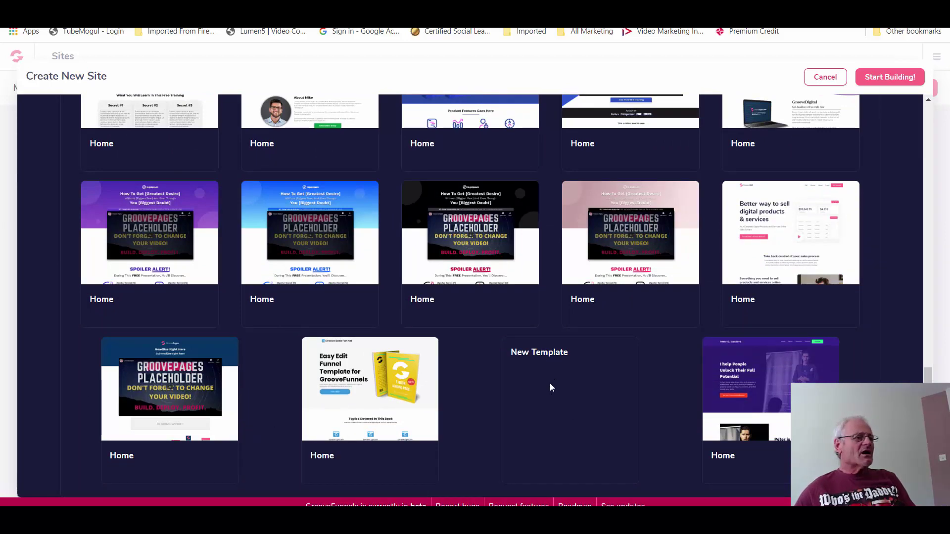
scroll(550, 387, "up", 10)
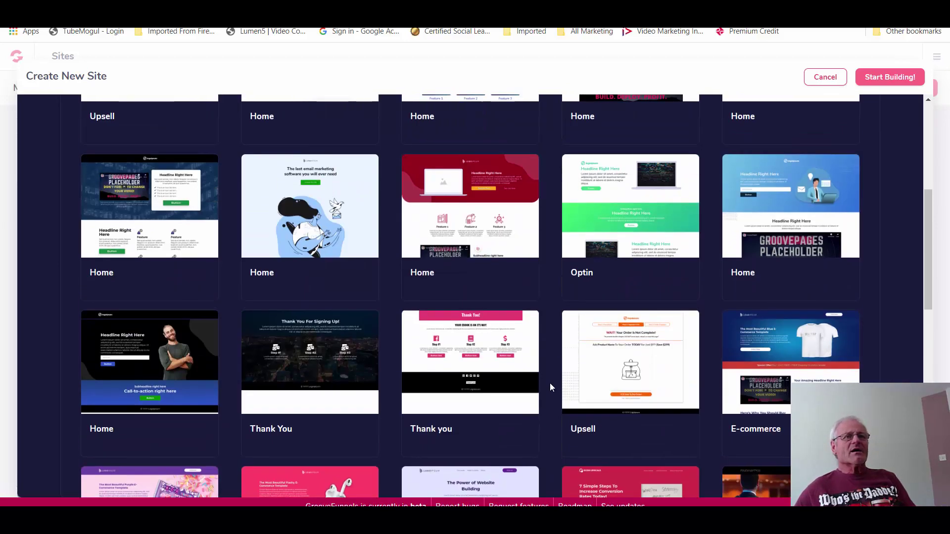
scroll(550, 381, "up", 6)
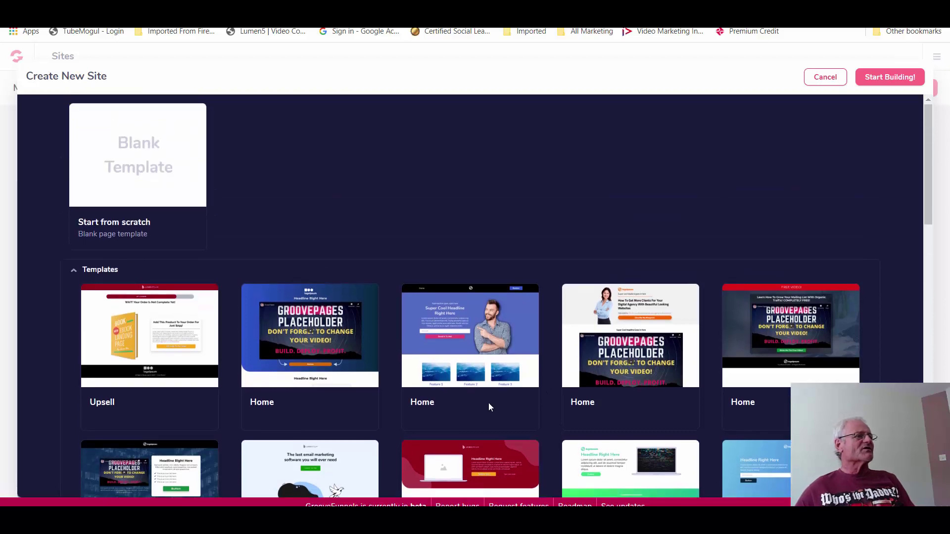
scroll(465, 363, "down", 15)
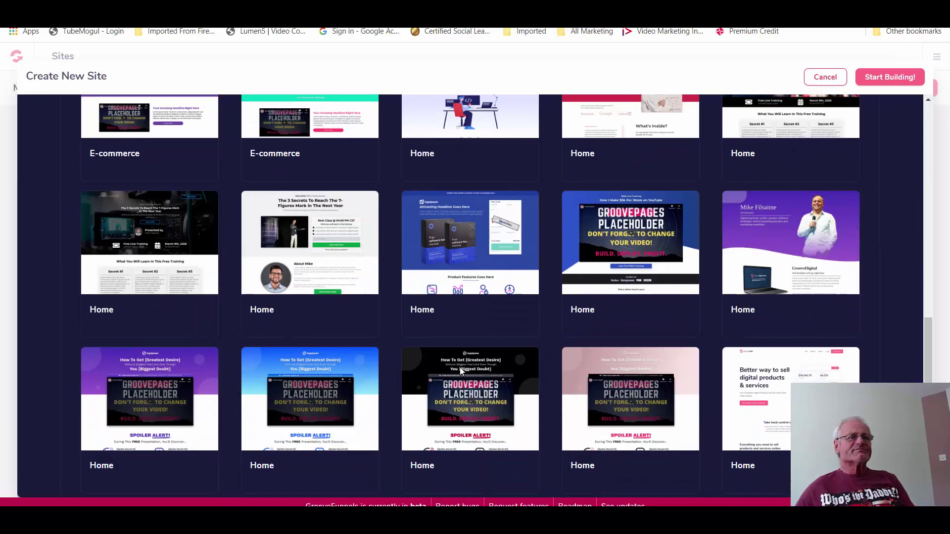
scroll(459, 367, "down", 3)
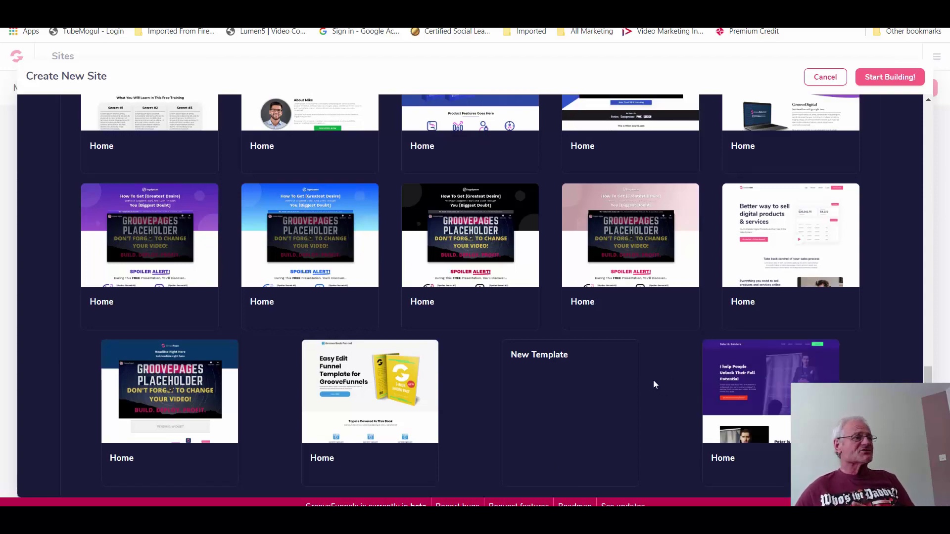
scroll(653, 378, "up", 15)
scroll(653, 375, "up", 3)
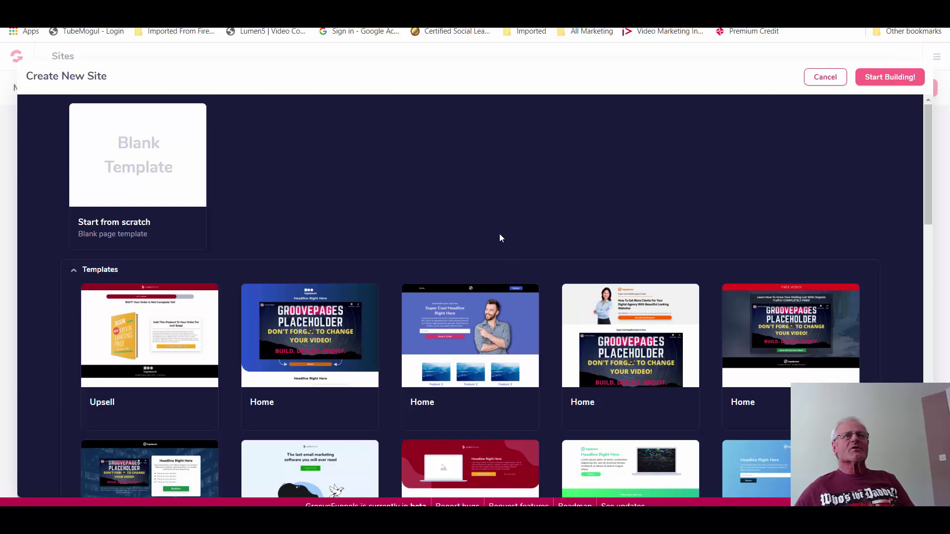
left_click(825, 79)
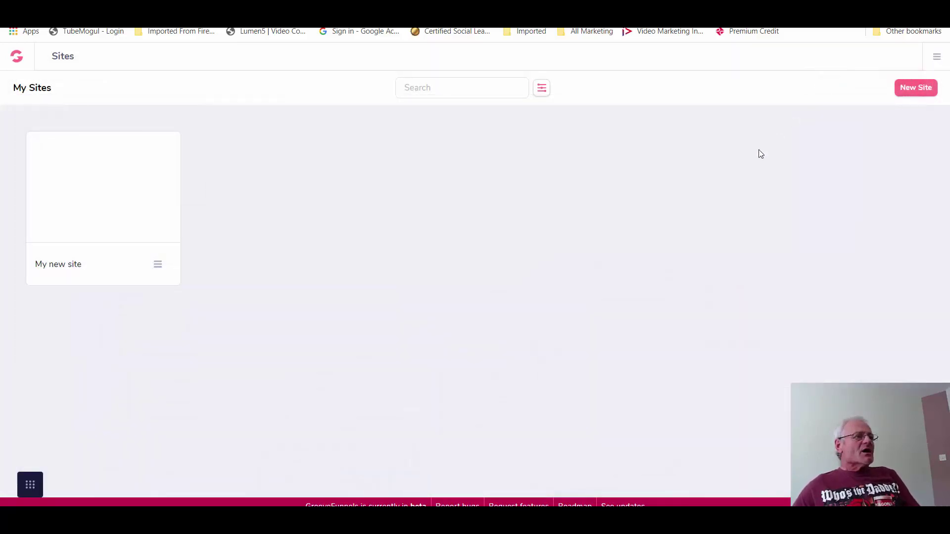
left_click(18, 57)
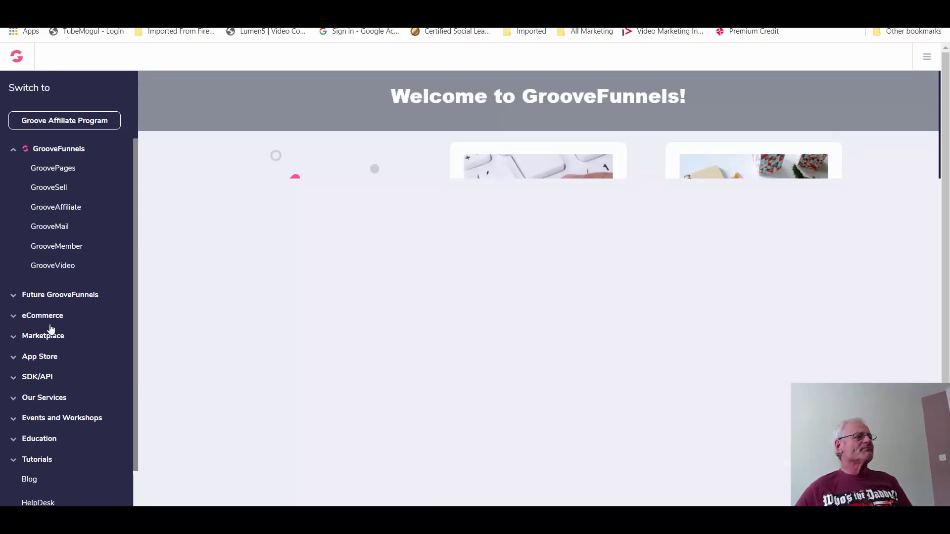
Review the apps listed under the eCommerce and Future GrooveFunnels groups, collapsing each group after viewing
left_click(42, 316)
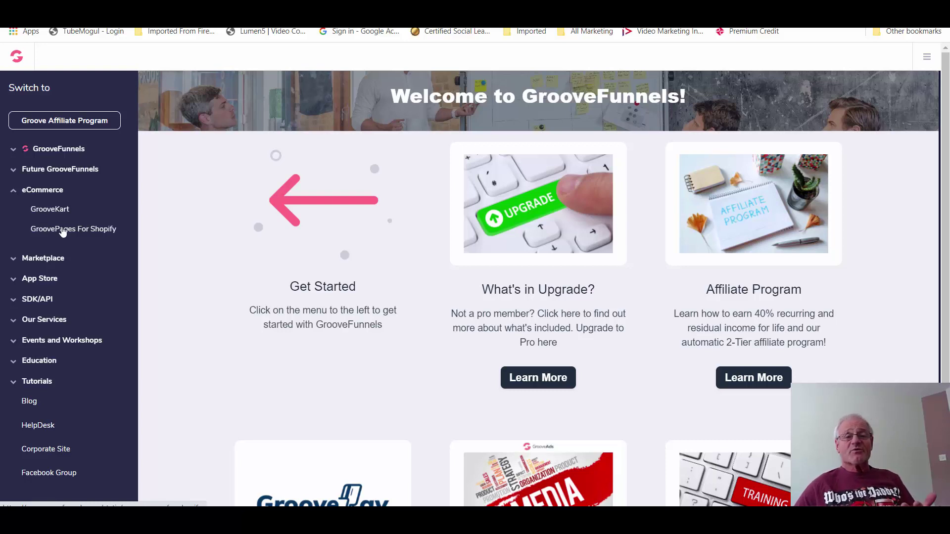
left_click(14, 192)
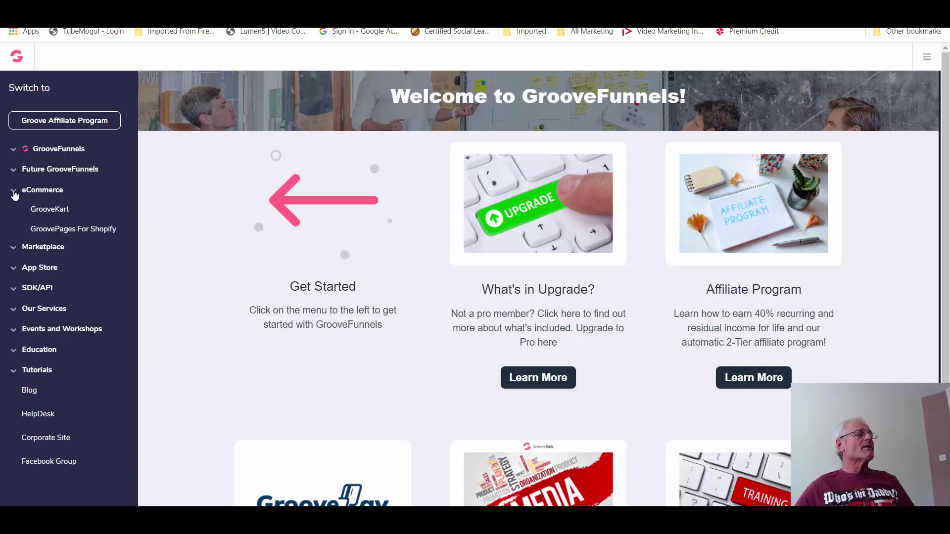
left_click(24, 172)
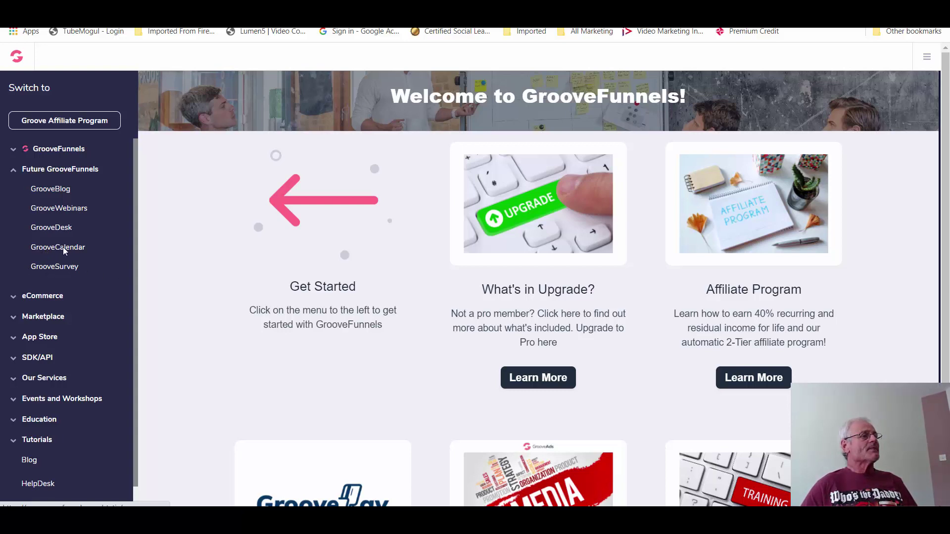
left_click(13, 169)
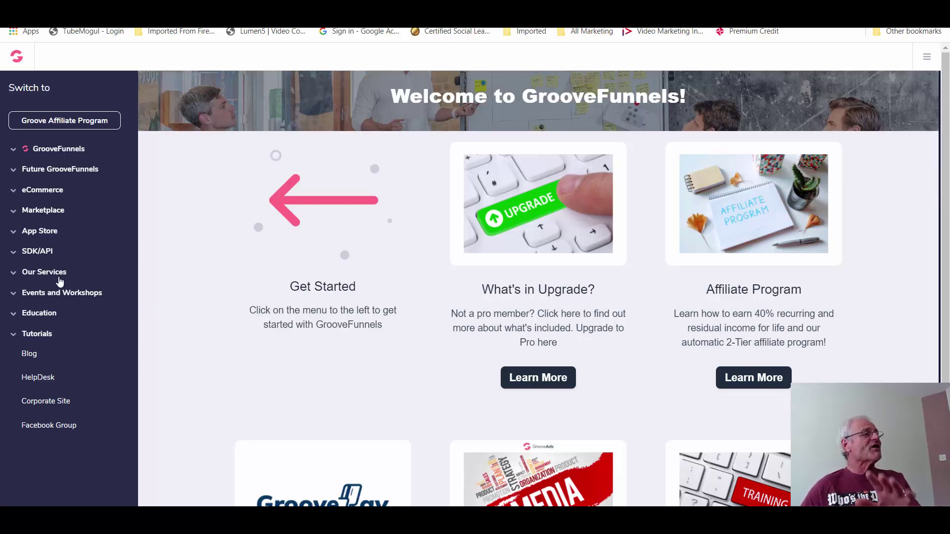
Expand the GrooveFunnels app group, view the GrooveMail introduction page, and return to the dashboard
left_click(54, 150)
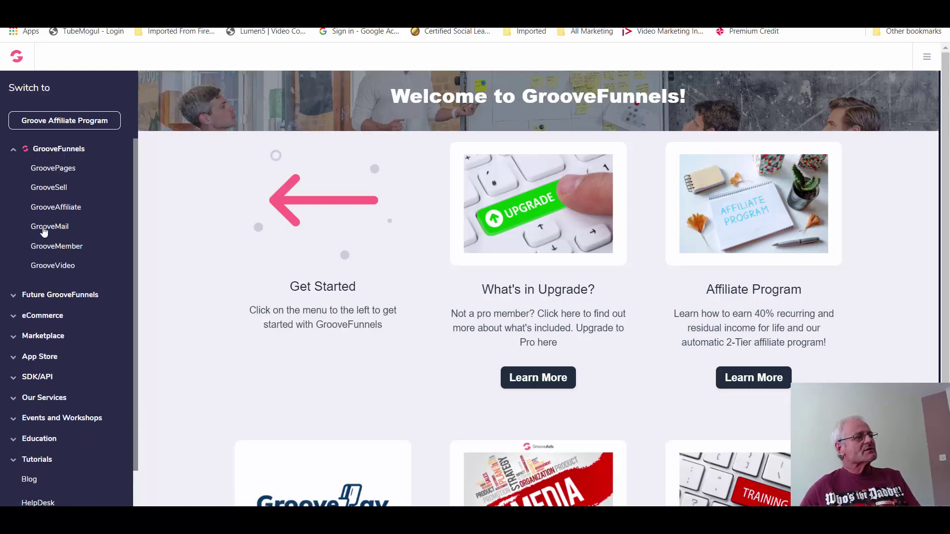
left_click(45, 228)
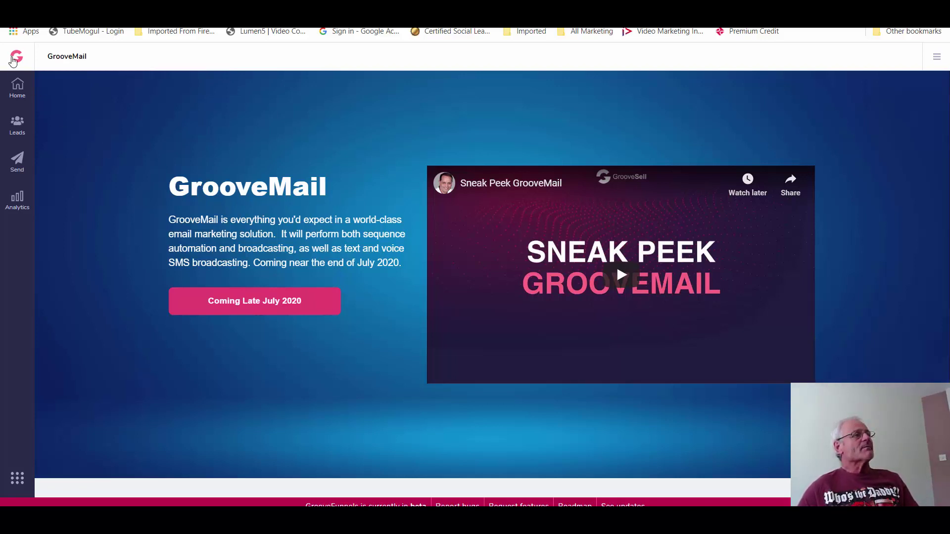
left_click(12, 13)
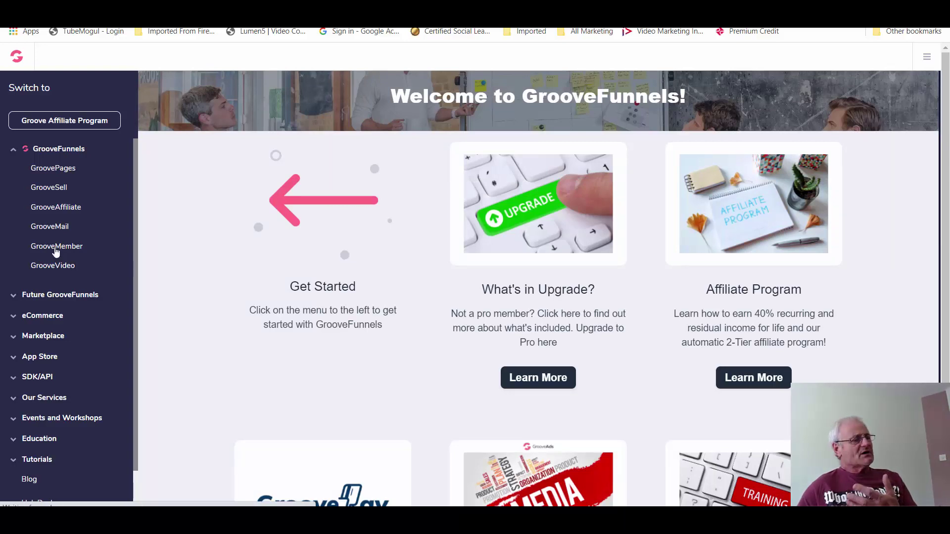
View the GrooveMember and GrooveVideo introduction pages, returning to the dashboard after each one
left_click(56, 248)
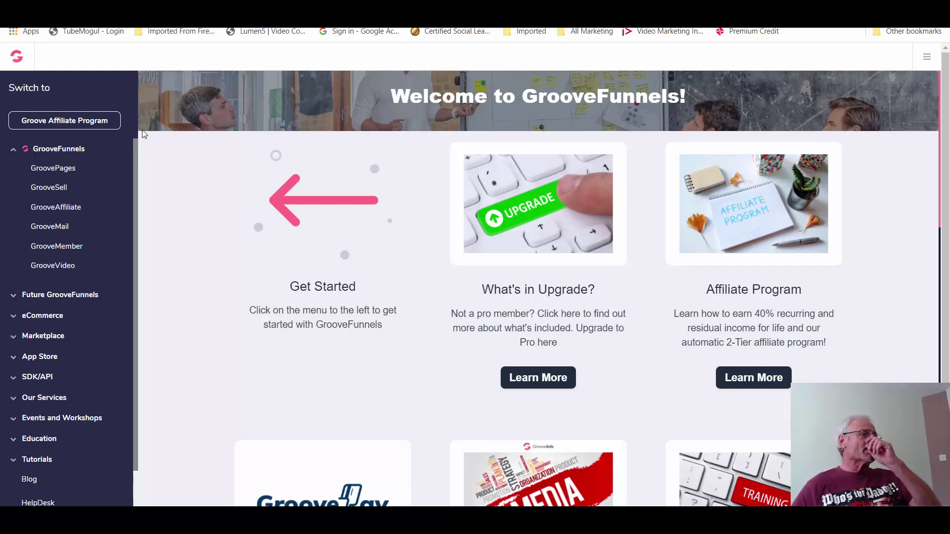
left_click(41, 267)
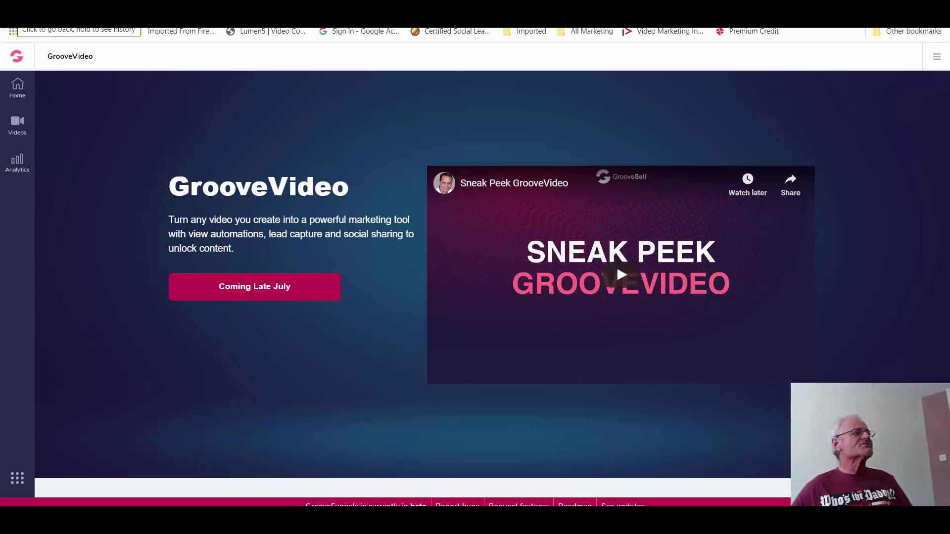
key("alt+Left")
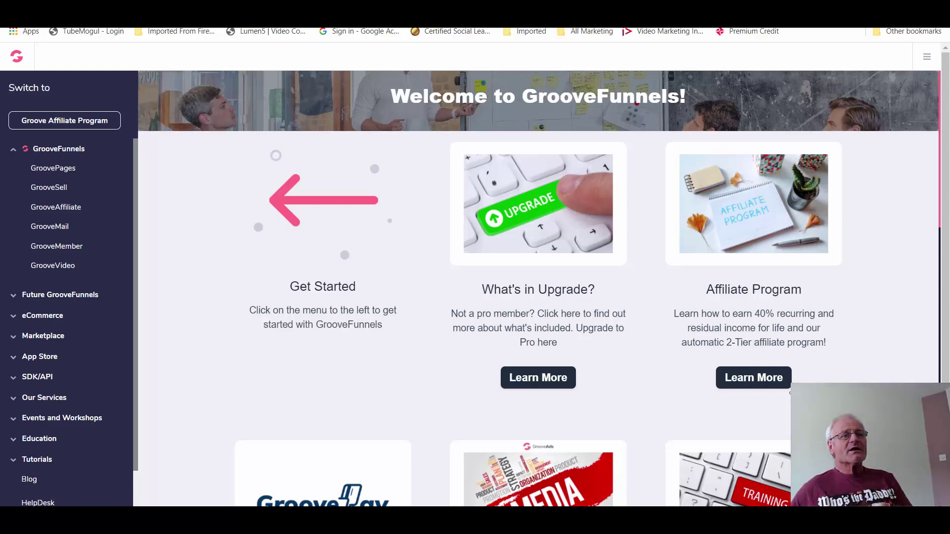
Open the Affiliate Program details, review the 2-tier commission offer, and head back to the dashboard home
left_click(741, 379)
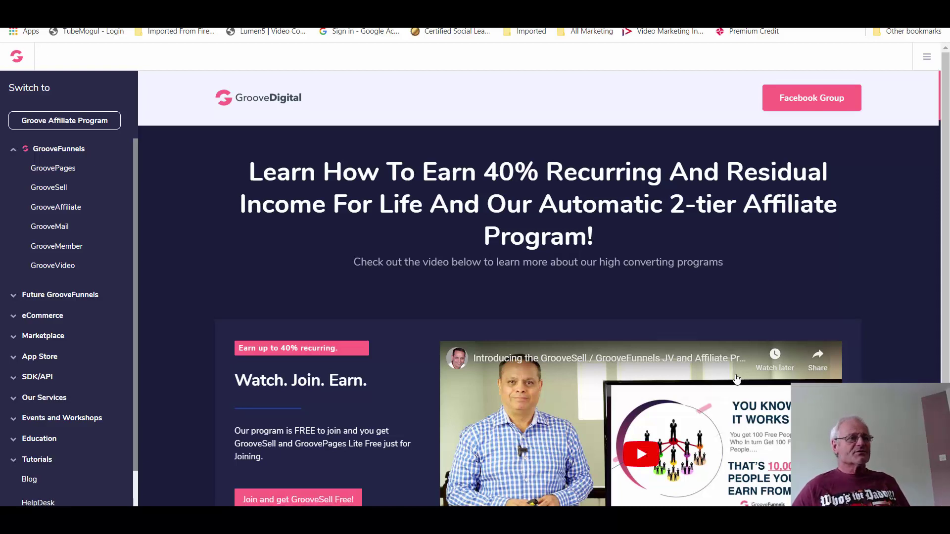
scroll(727, 380, "down", 1)
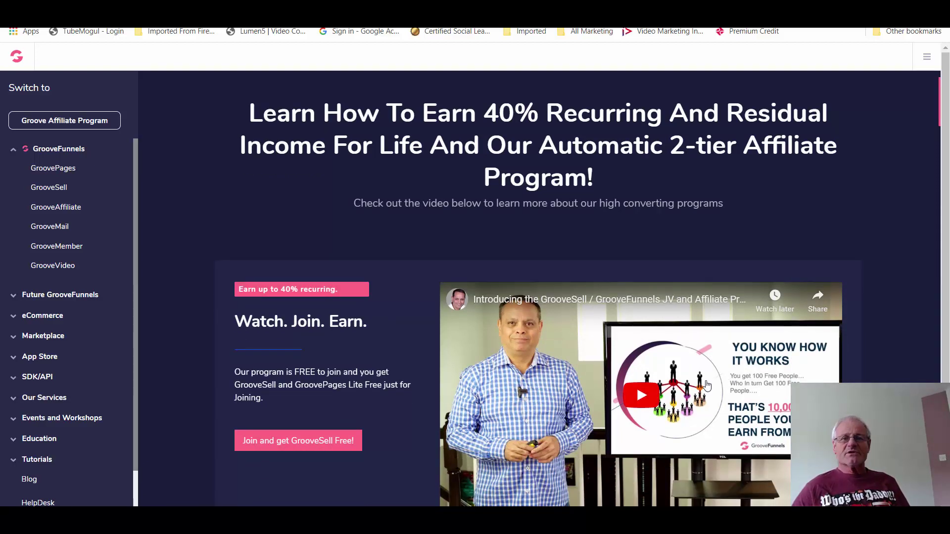
scroll(706, 386, "up", 1)
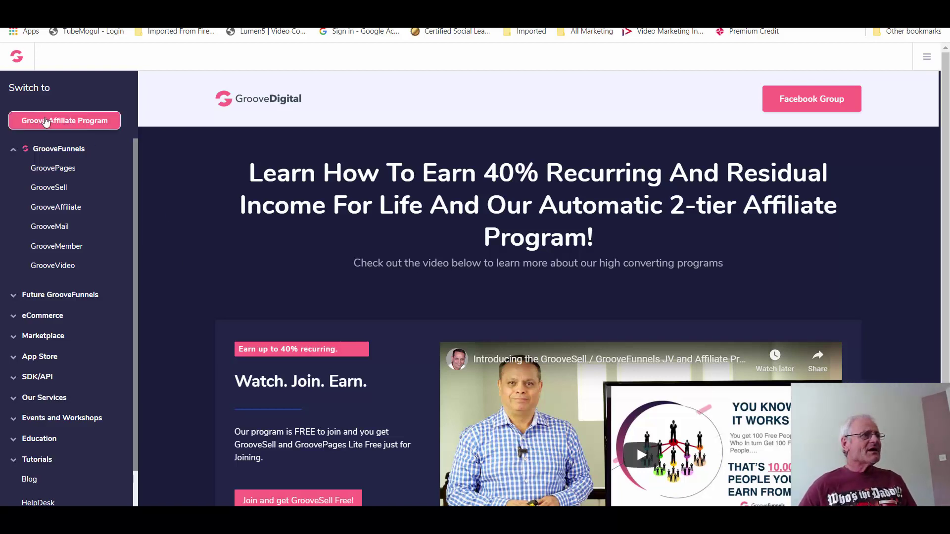
left_click(22, 62)
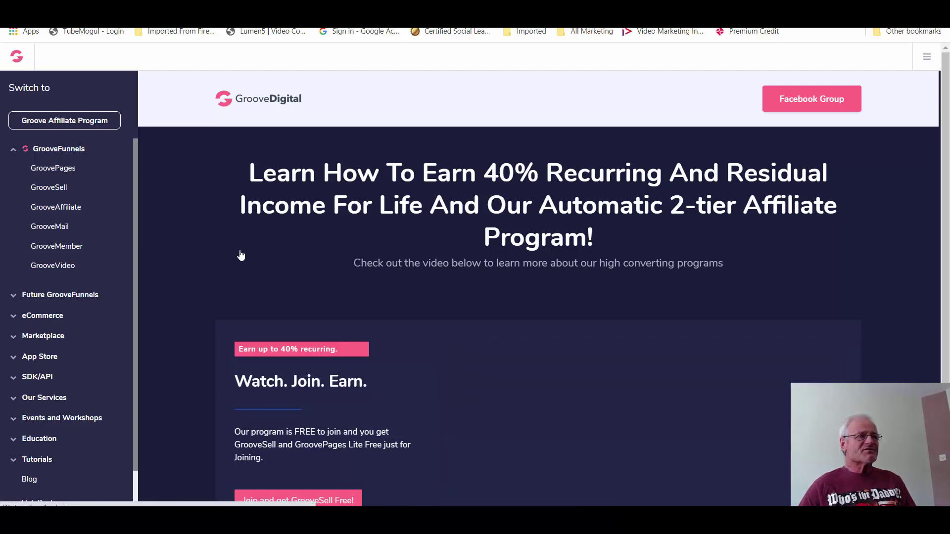
left_click(214, 260)
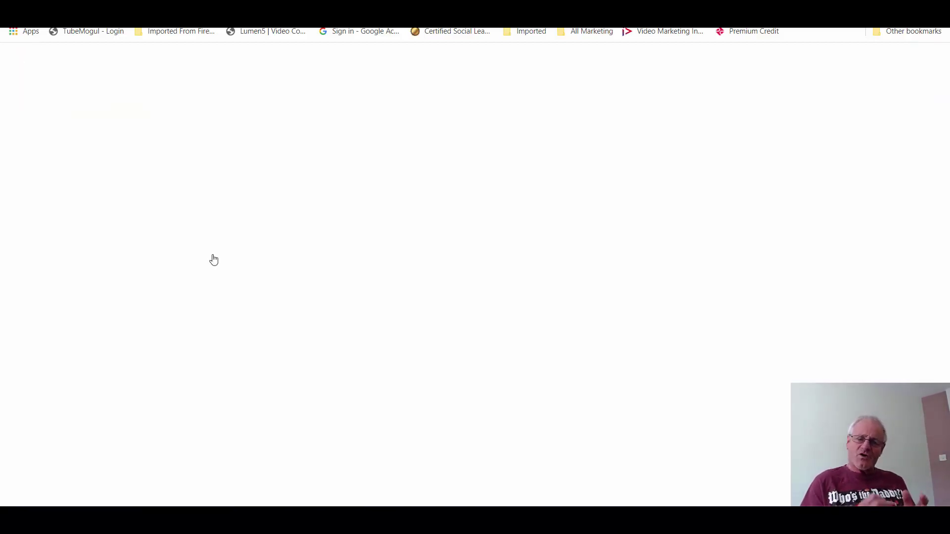